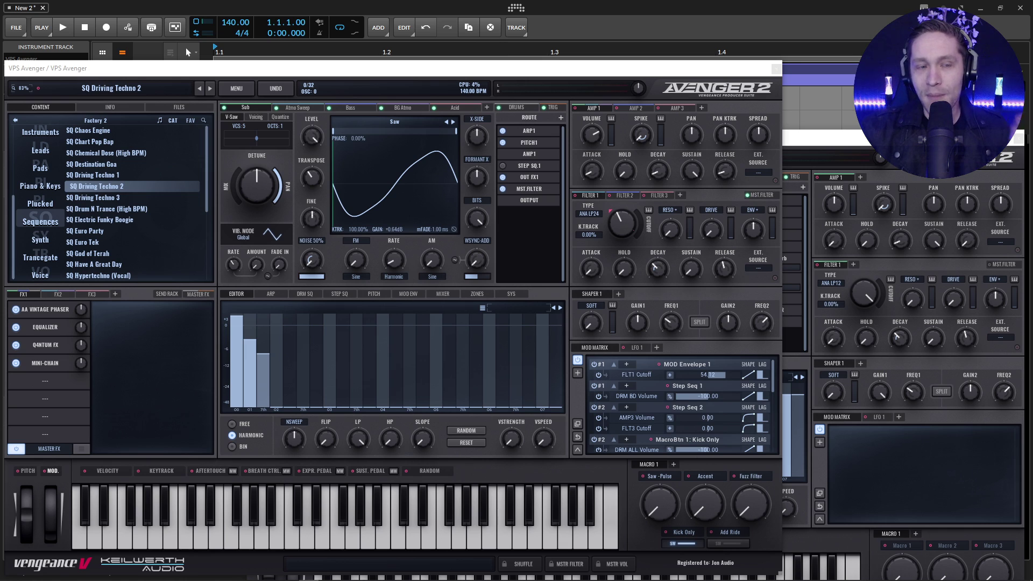
- Reopen the Factory 2 preset list, raise Accent to about 36%, and switch on Add Ride
left_click(16, 121)
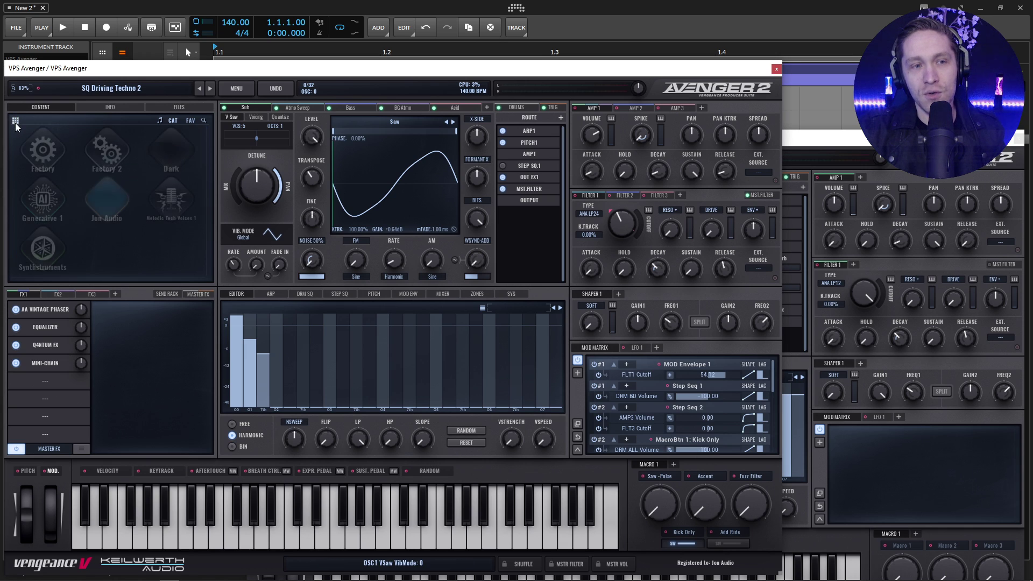
left_click(110, 159)
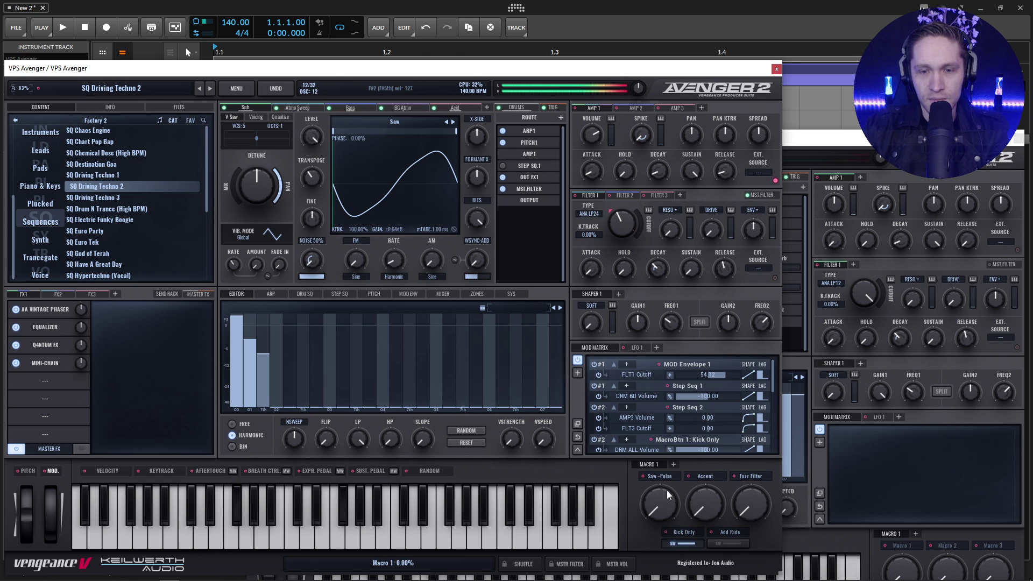
left_click_drag(693, 509, 701, 477)
left_click(727, 539)
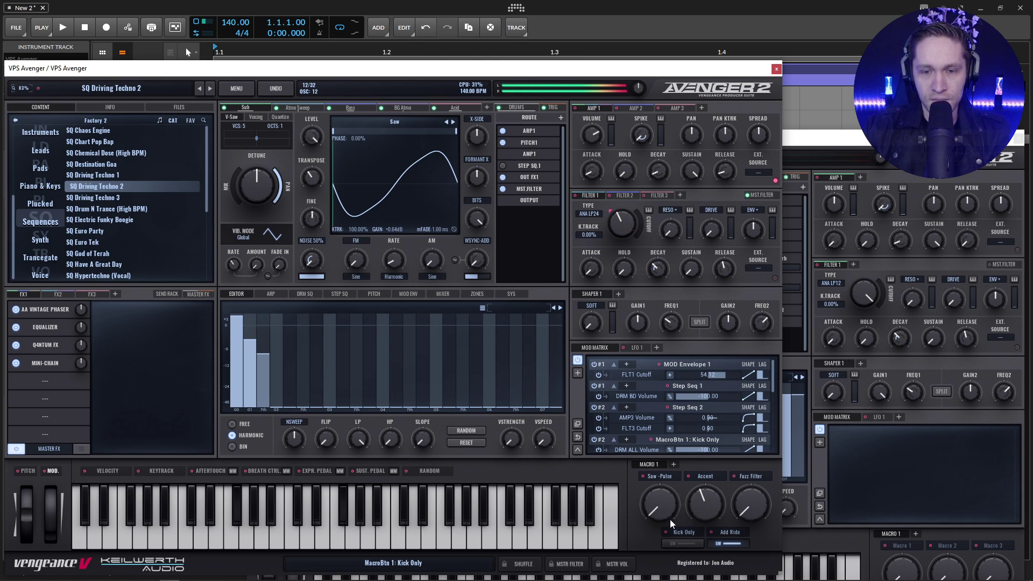
- Raise Saw-Pulse and Fuzz Filter (about 43%), then swap Add Ride for Kick Only
mouse_move(669, 518)
left_mouse_down()
mouse_move(662, 464)
mouse_move(660, 502)
left_mouse_up()
left_click_drag(752, 517, 728, 526)
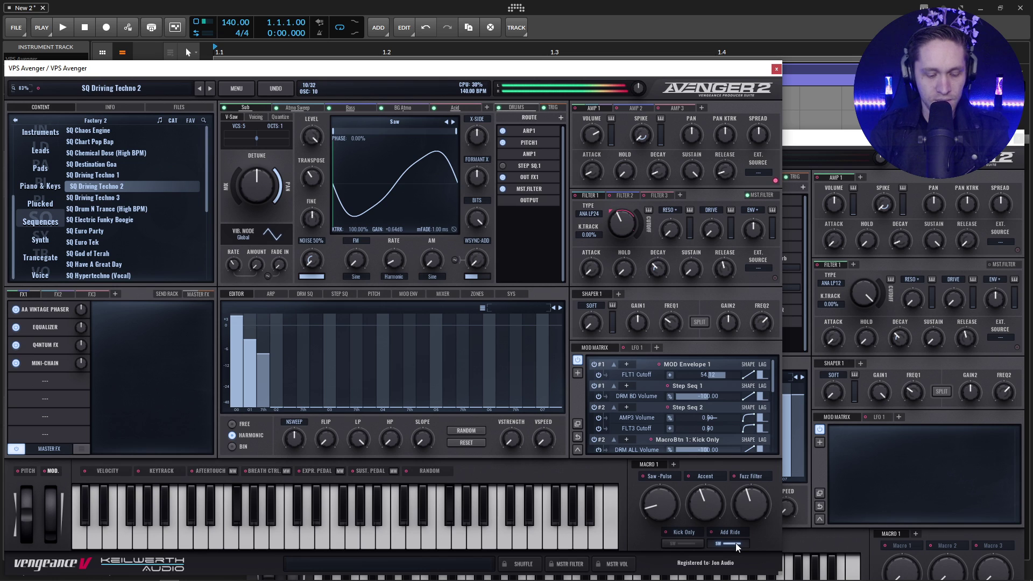
left_click(735, 543)
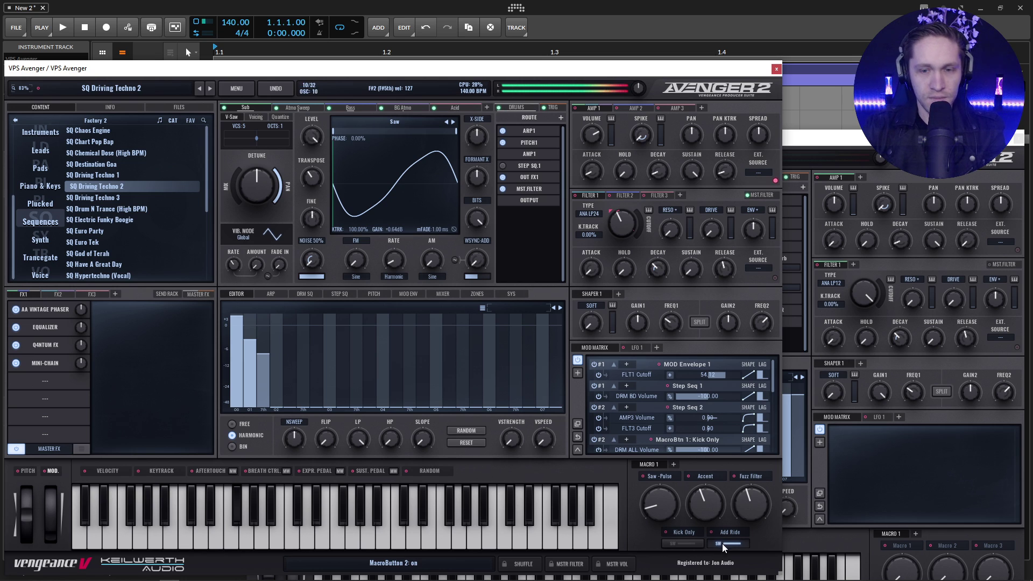
left_click(699, 544)
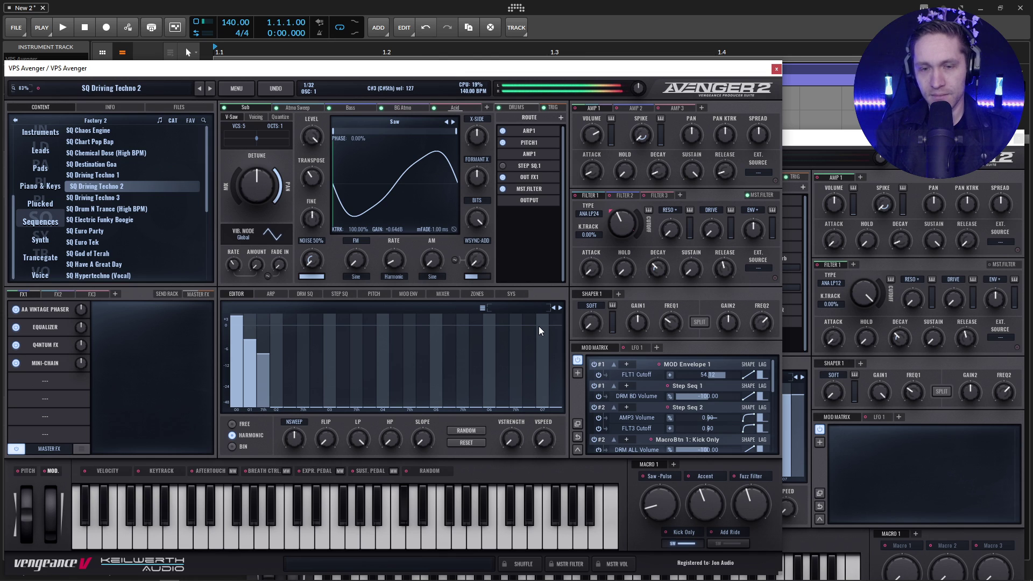
- Push the Accent macro to 60.84% and solo the Acid layer with its S button
left_click_drag(705, 505, 664, 505)
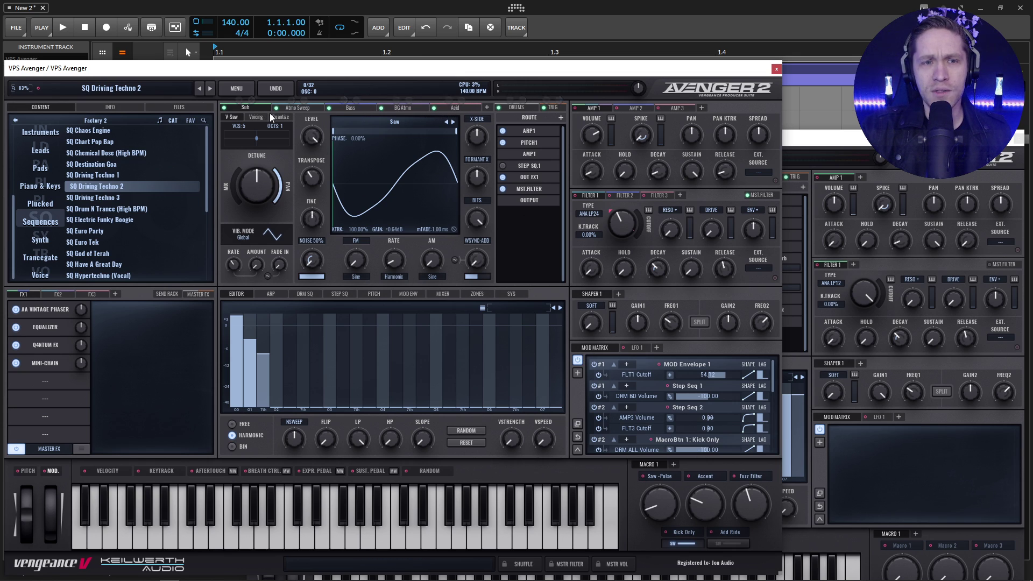
left_click(461, 100)
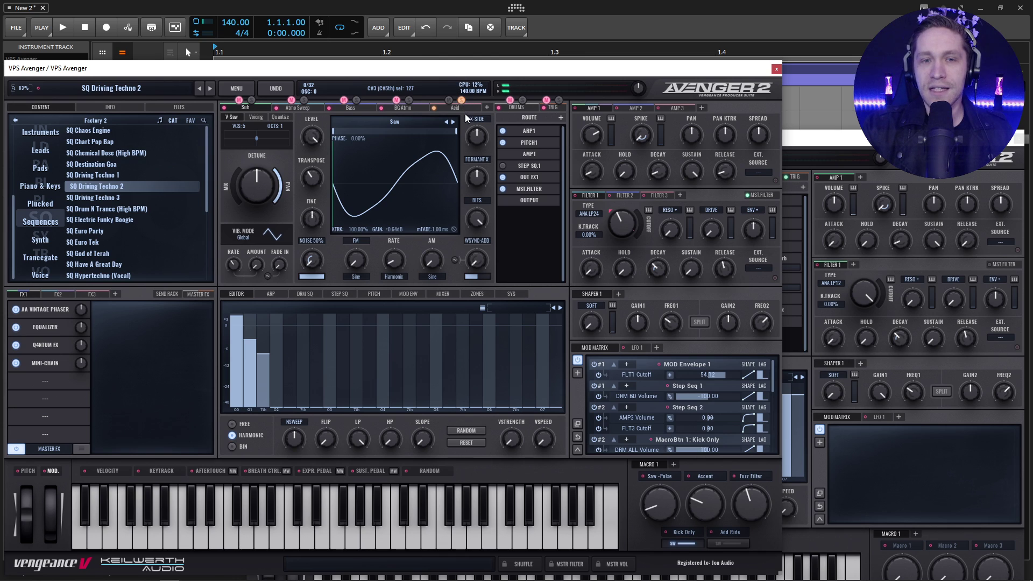
- Show the Acid layer's ARP3 pattern, its PITCH2 envelope, and the FX3 effects chain
left_click(465, 109)
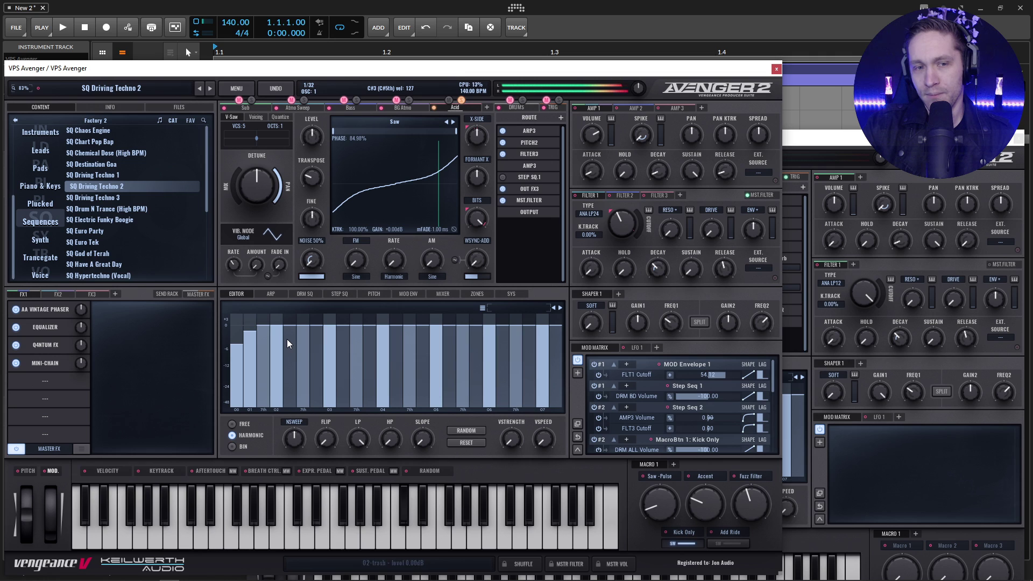
left_click(535, 131)
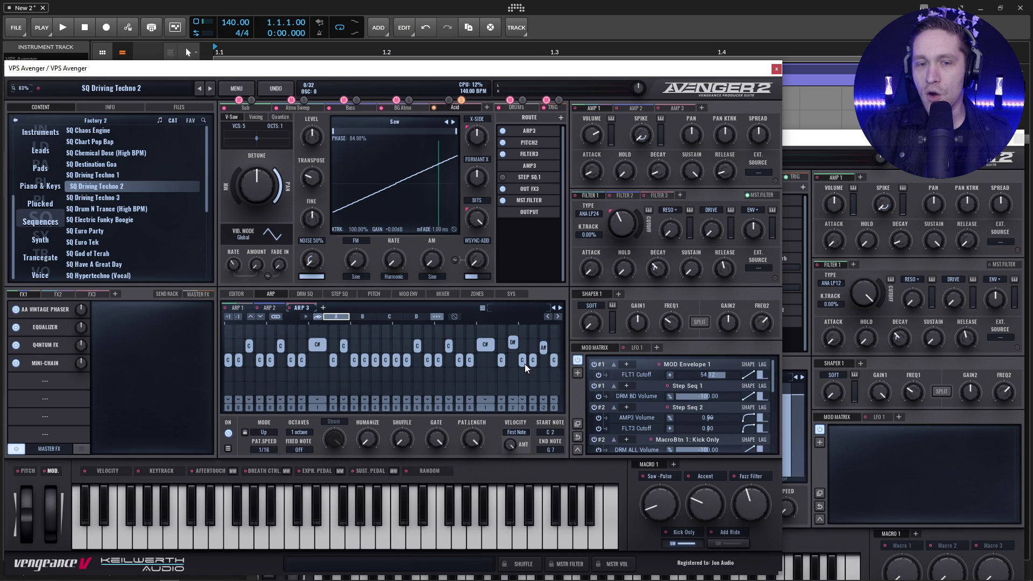
left_click(540, 142)
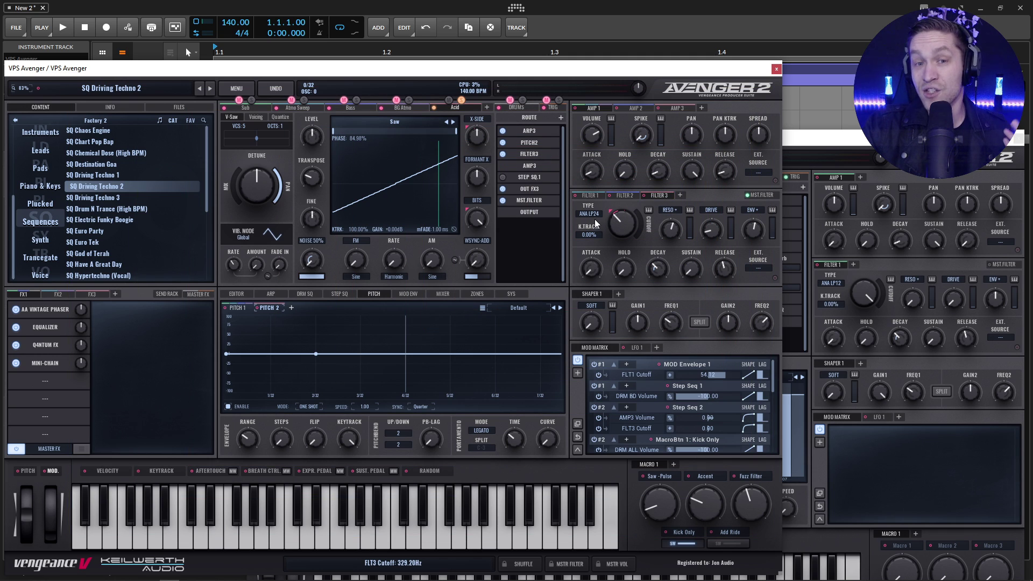
left_click(534, 189)
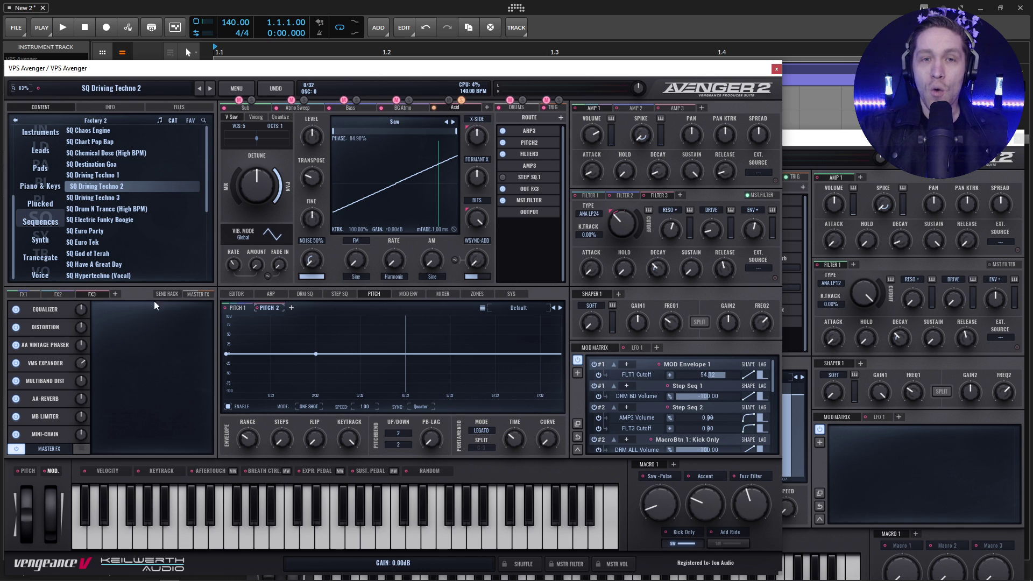
- Drag the SQ Driving Techno 2 window down and select the third VPS Avenger track
left_click_drag(310, 72, 325, 159)
left_click(142, 118)
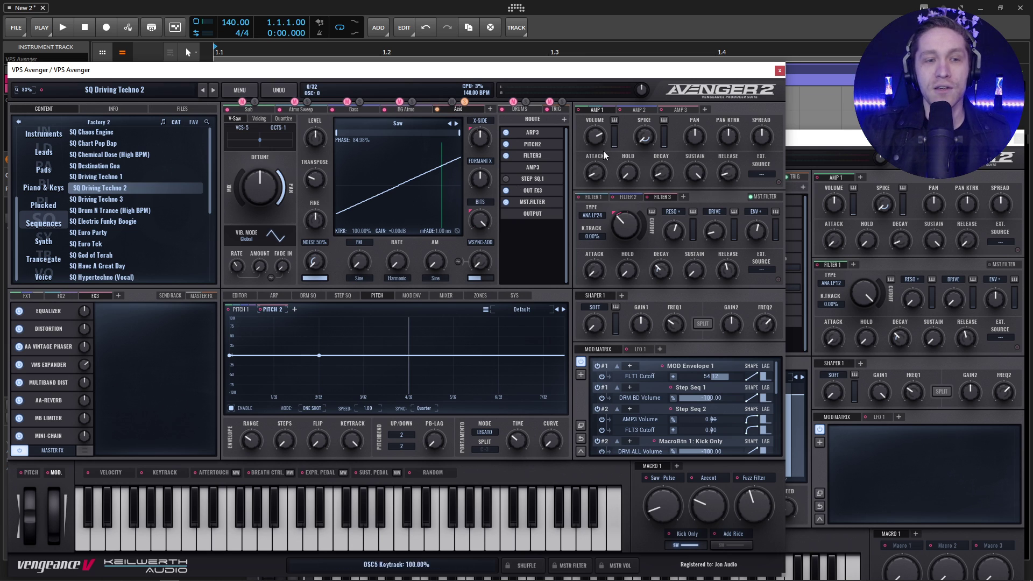
- Fit the Init Preset window fully on screen beside the SQ Driving Techno 2 window
left_click(833, 146)
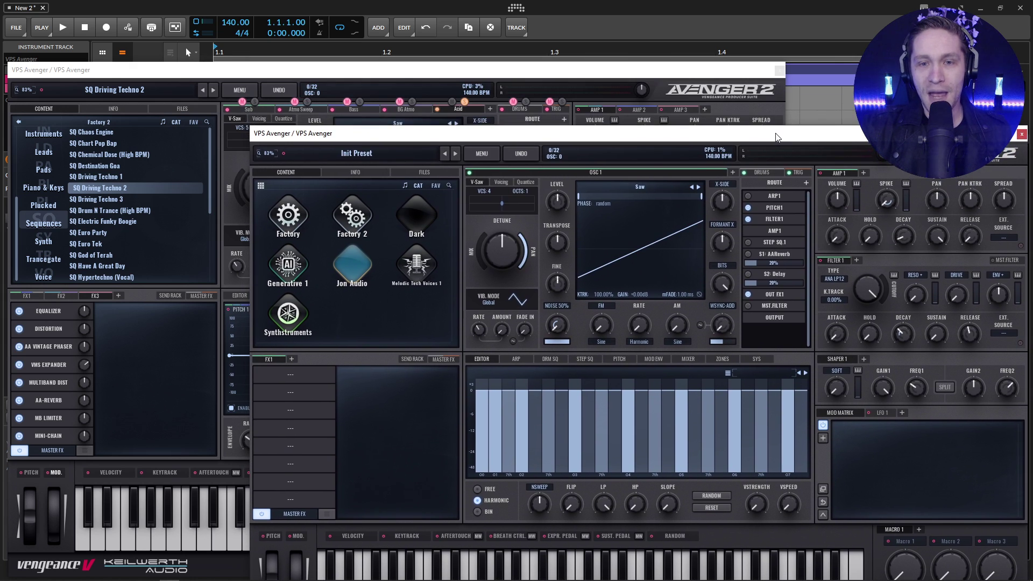
left_click_drag(778, 139, 778, 140)
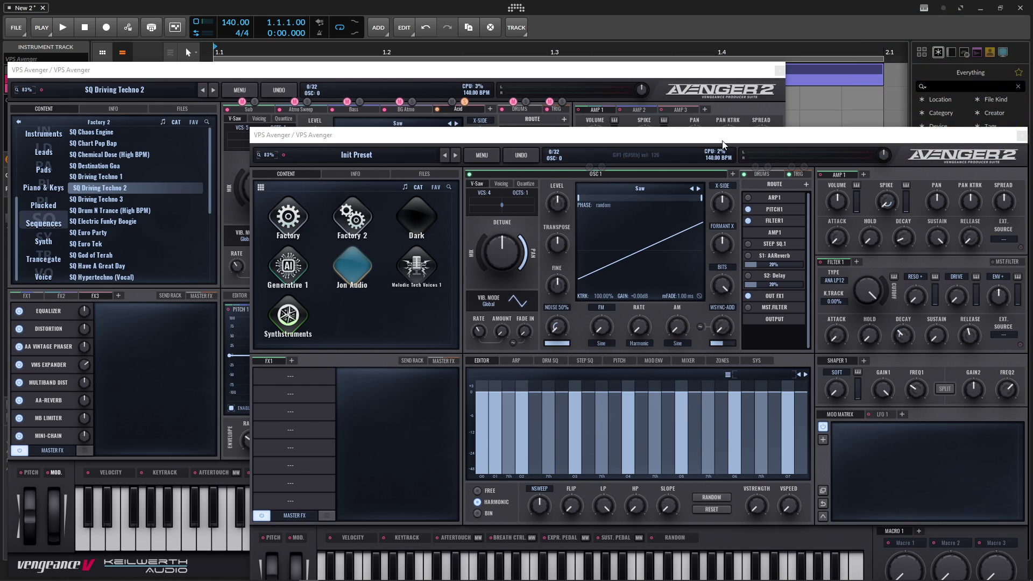
left_click_drag(722, 139, 736, 105)
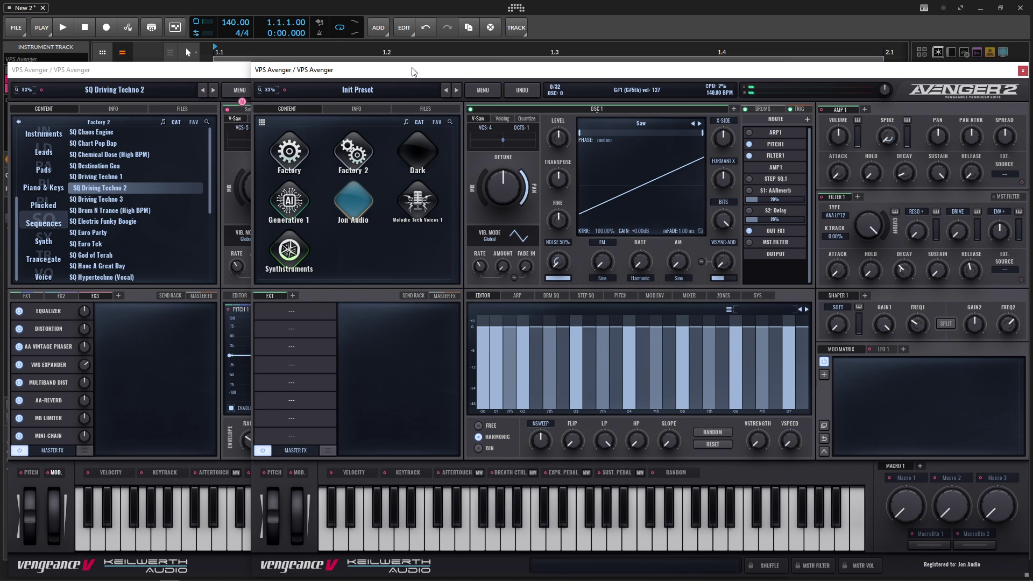
left_click_drag(434, 77, 496, 77)
left_click(295, 72)
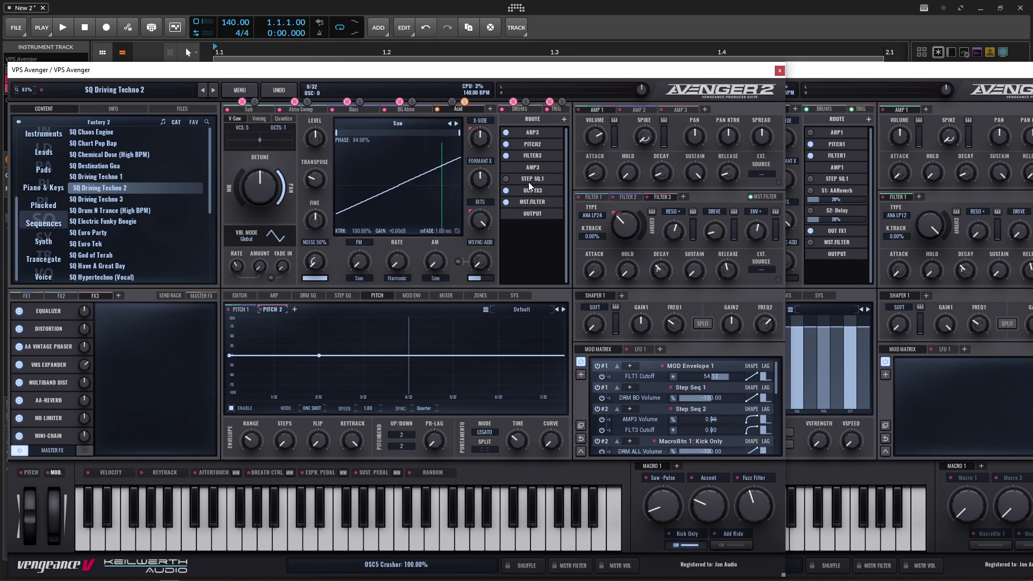
- Open the spectral editor and lower the Init Preset's base-octave bar to -4.02 dB
left_click(244, 298)
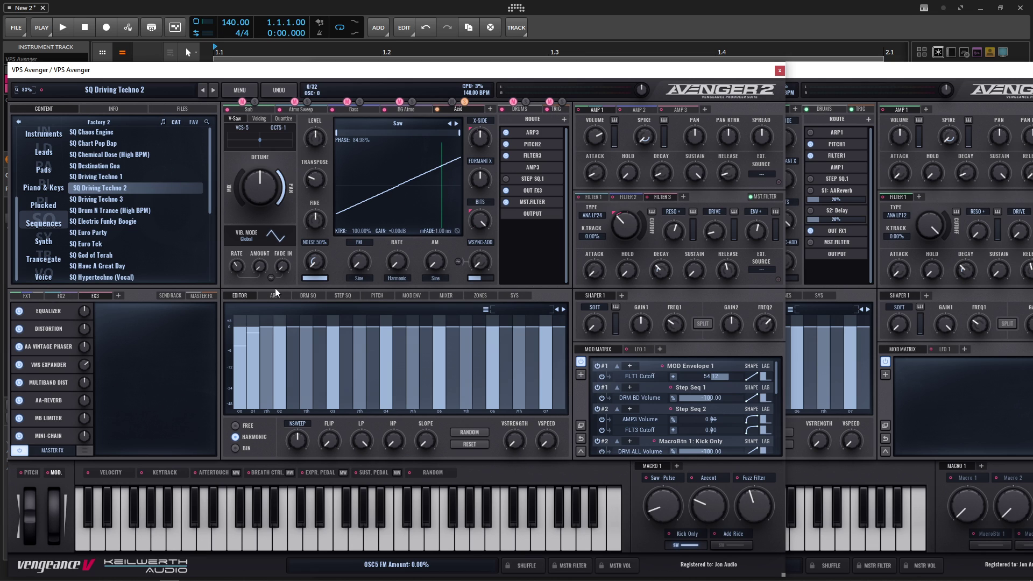
left_click(841, 77)
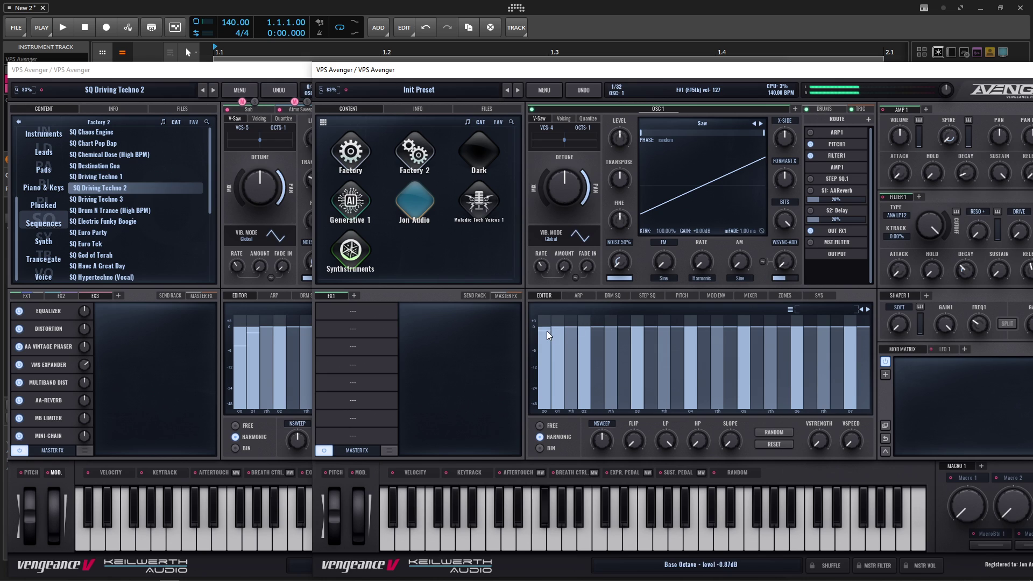
mouse_move(547, 331)
left_mouse_down()
mouse_move(543, 344)
mouse_move(557, 334)
left_mouse_up()
left_click(266, 87)
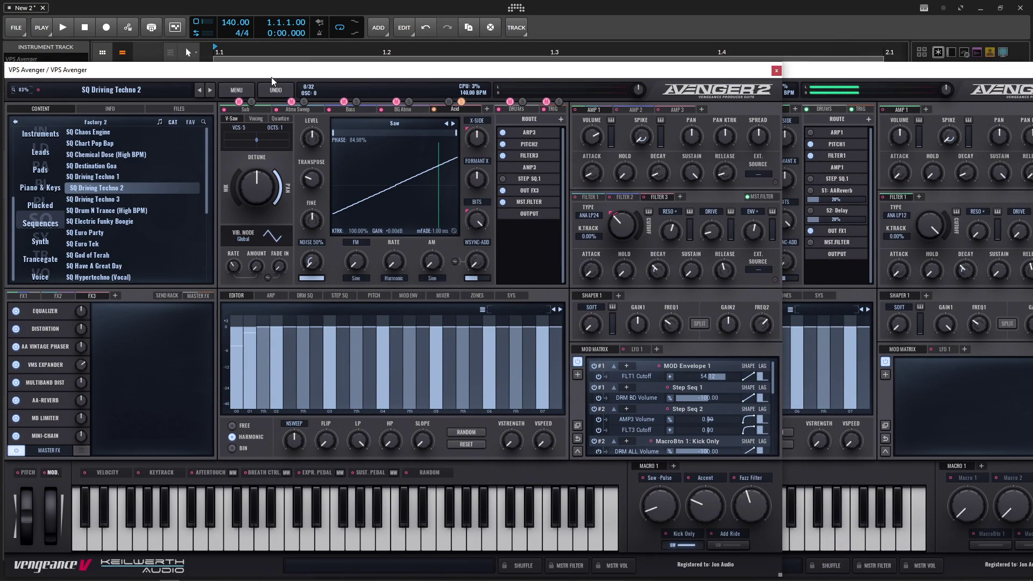
- Enable ARP1 in the Init Preset routing and set every ARP 1 step to full level
left_click(852, 73)
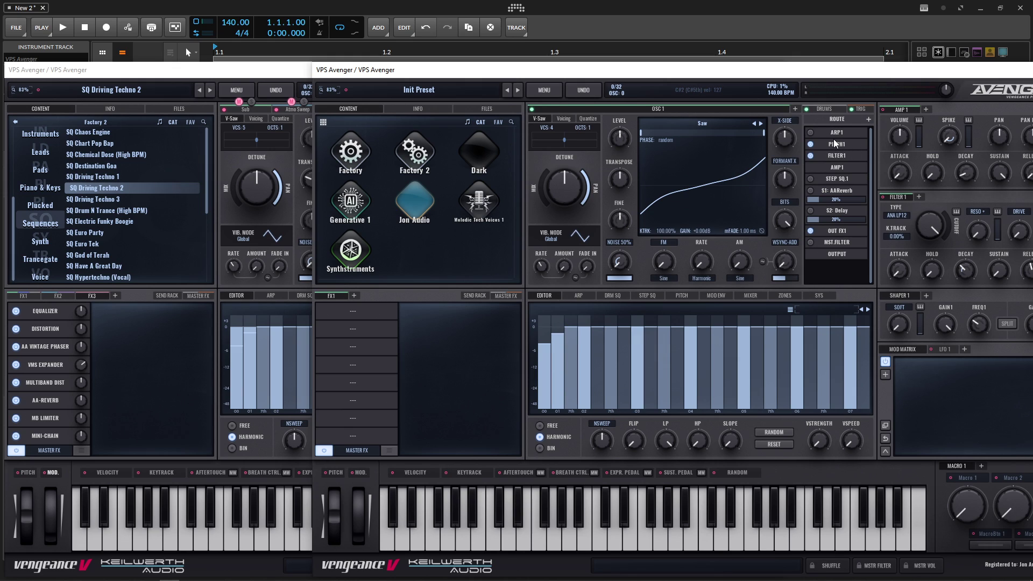
left_click(810, 133)
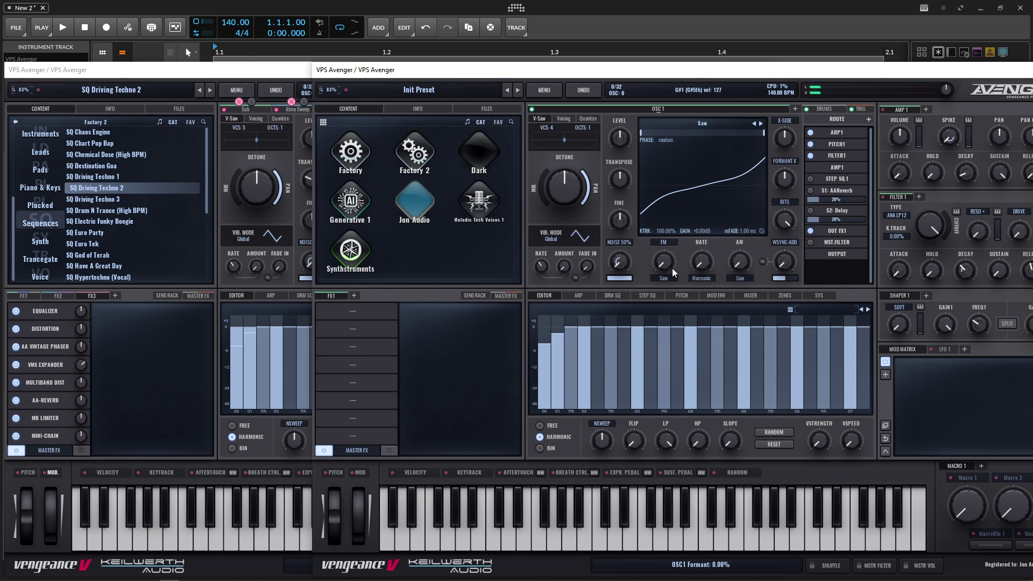
left_click(586, 296)
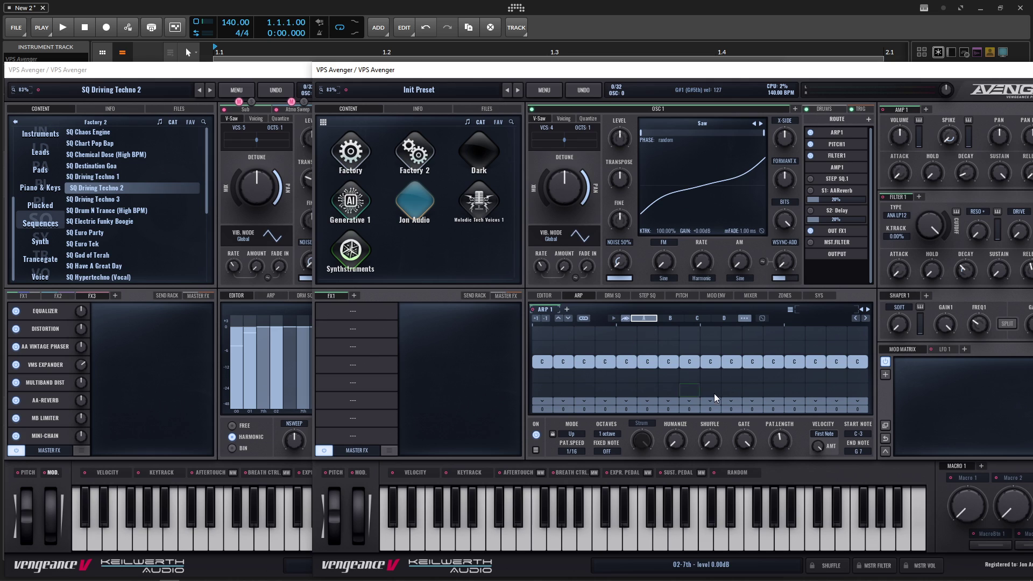
left_click_drag(849, 407, 515, 404)
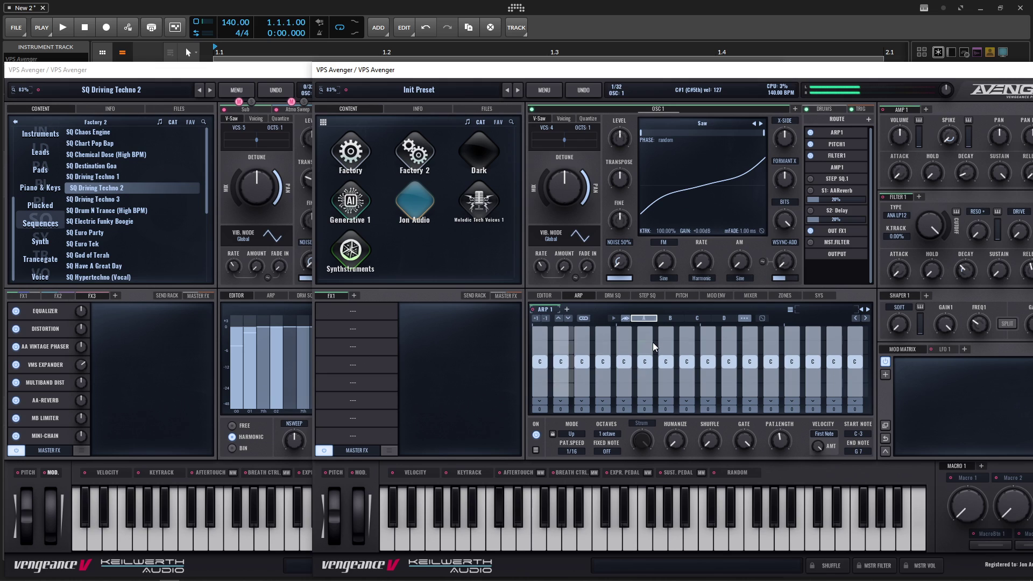
- Set the Pitch 1 portamento mode to Legato
left_click(682, 296)
left_click(788, 432)
left_click(811, 451)
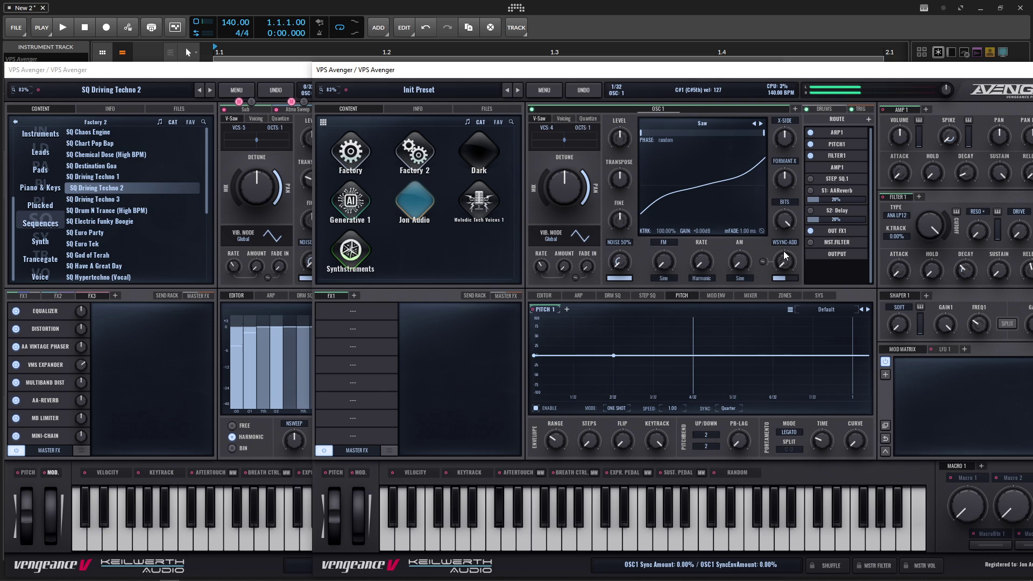
- Switch Filter 1 to the ANA LP24 filter type
left_click(272, 73)
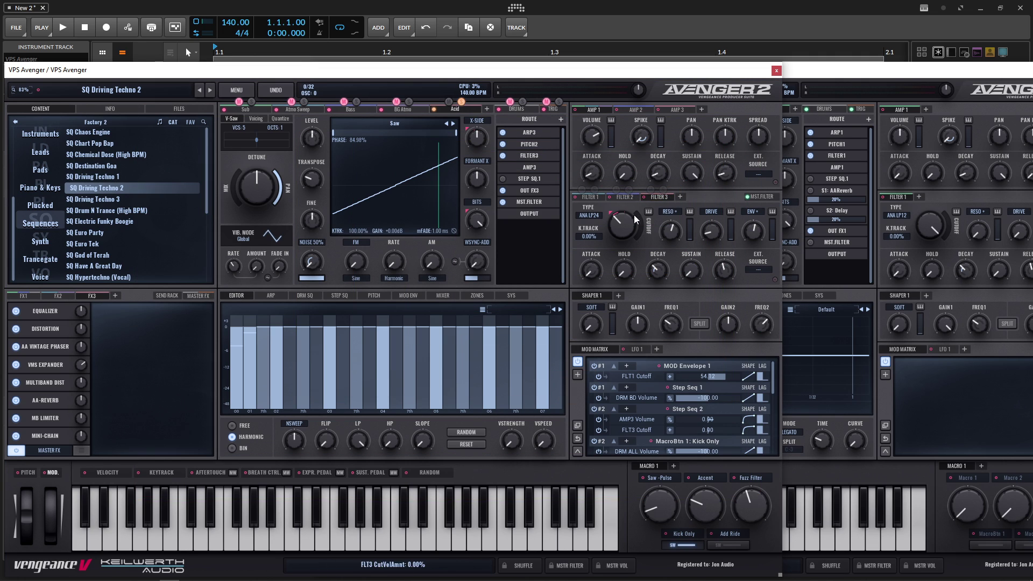
left_click(903, 218)
left_click(906, 221)
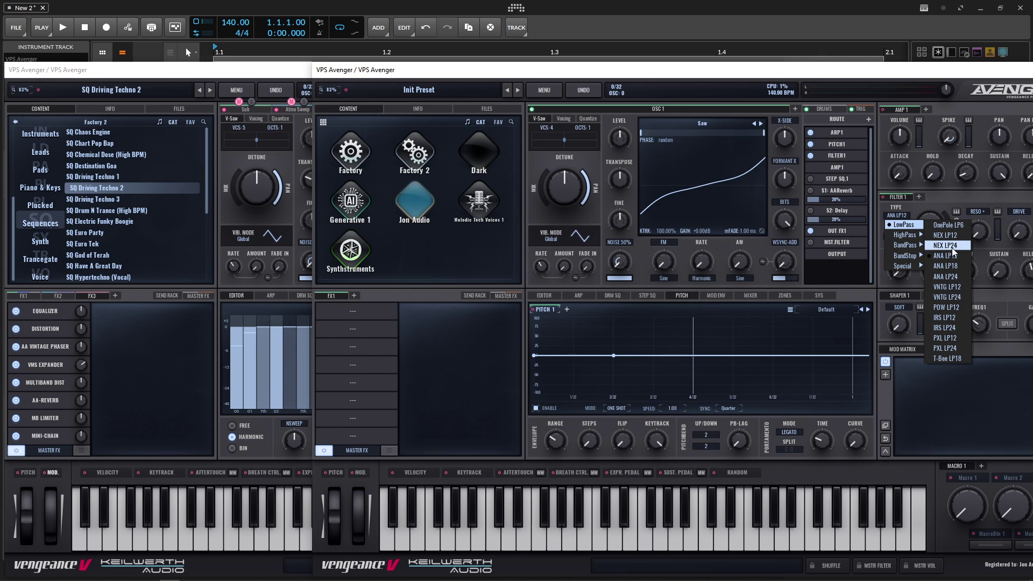
left_click(959, 276)
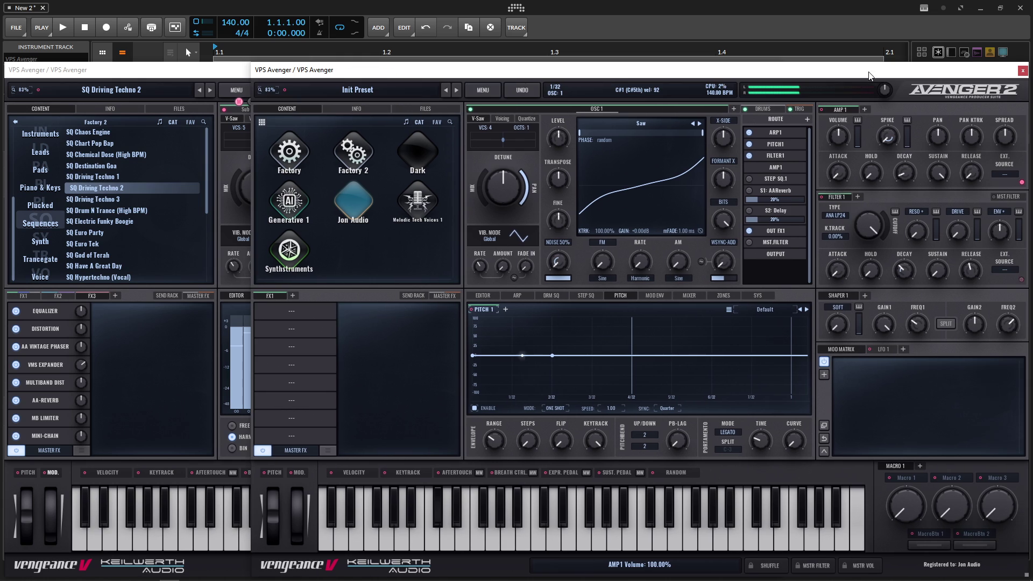
- Lower Filter 1 cutoff to about 1814 Hz, add envelope amount, and raise resonance to about 47%
left_click_drag(870, 226, 870, 257)
left_click_drag(1000, 231, 998, 220)
left_click_drag(918, 234, 908, 203)
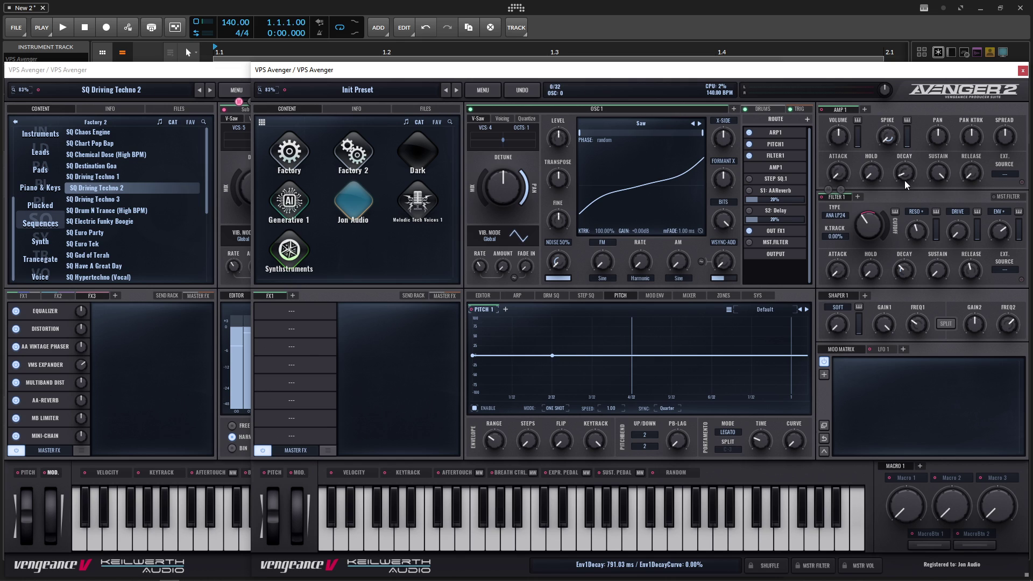
mouse_move(956, 230)
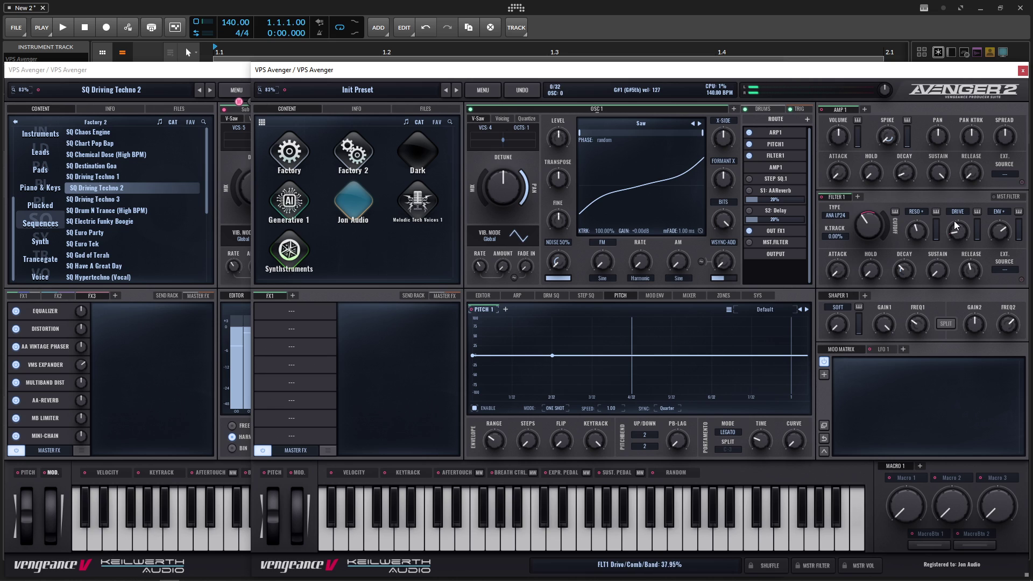
scroll(956, 231, "up", 10)
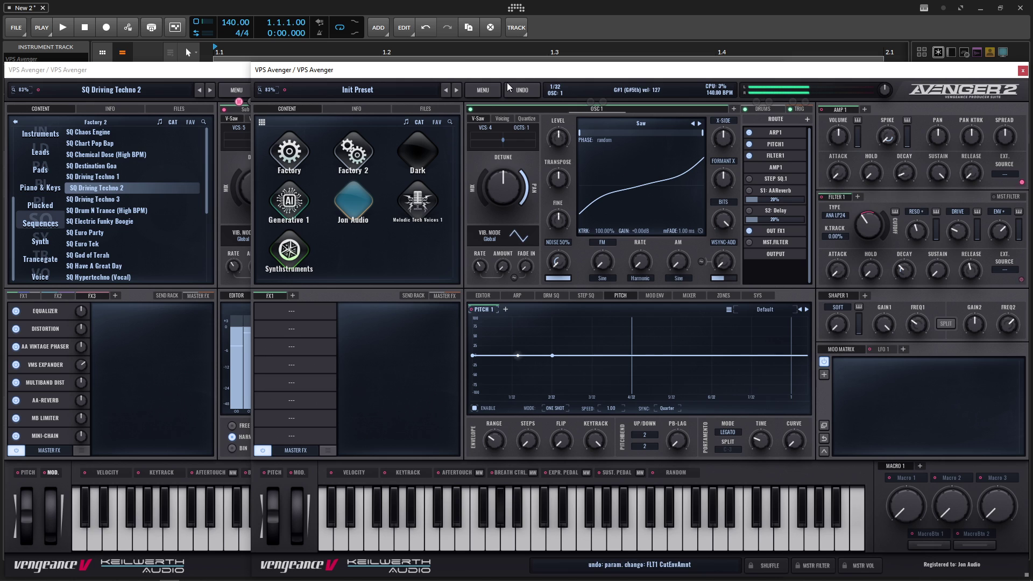
- Compare the reference patch's AMP 3 decay with the Init Preset's amp envelope
left_click(232, 70)
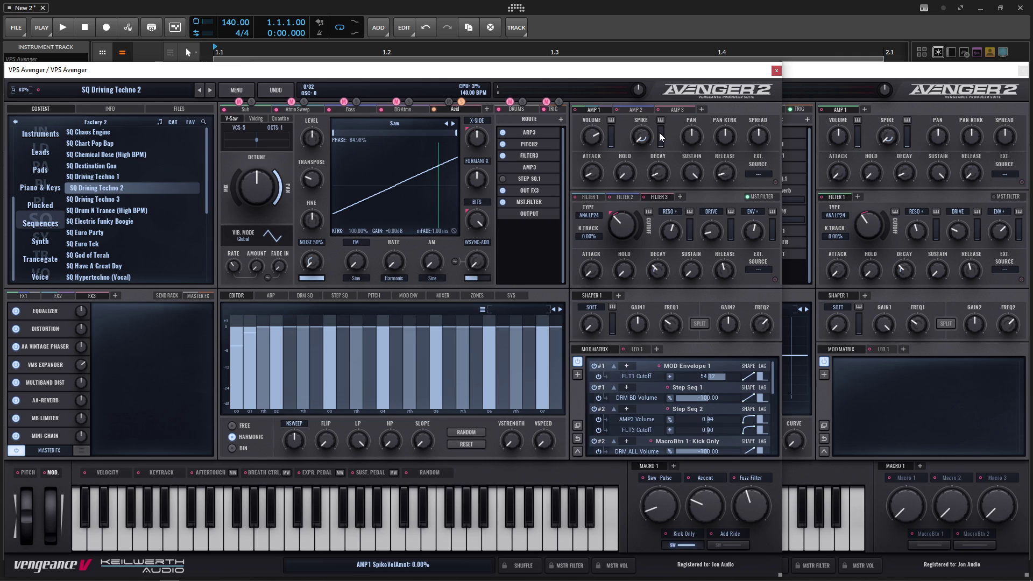
left_click(537, 166)
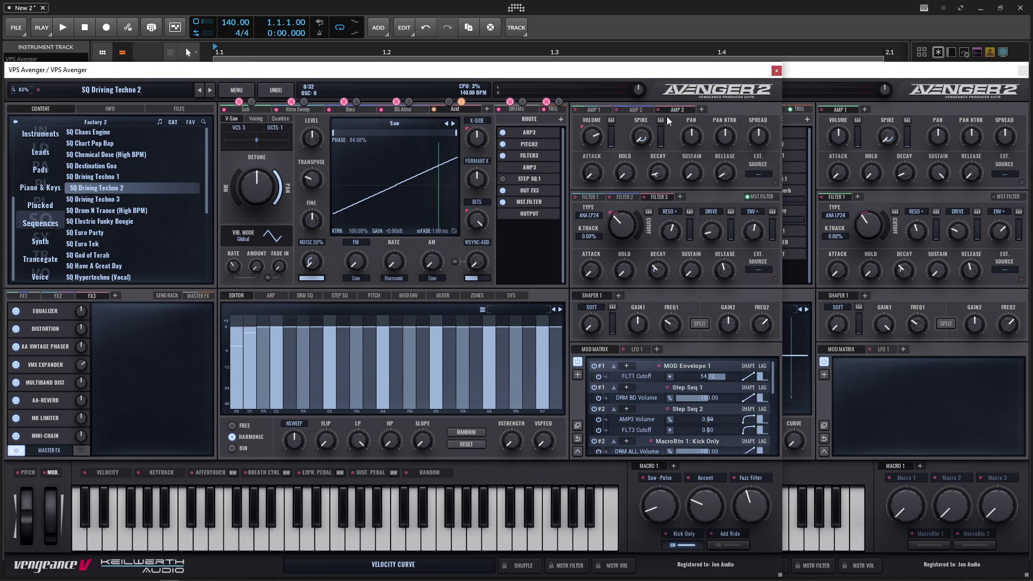
left_click(945, 275)
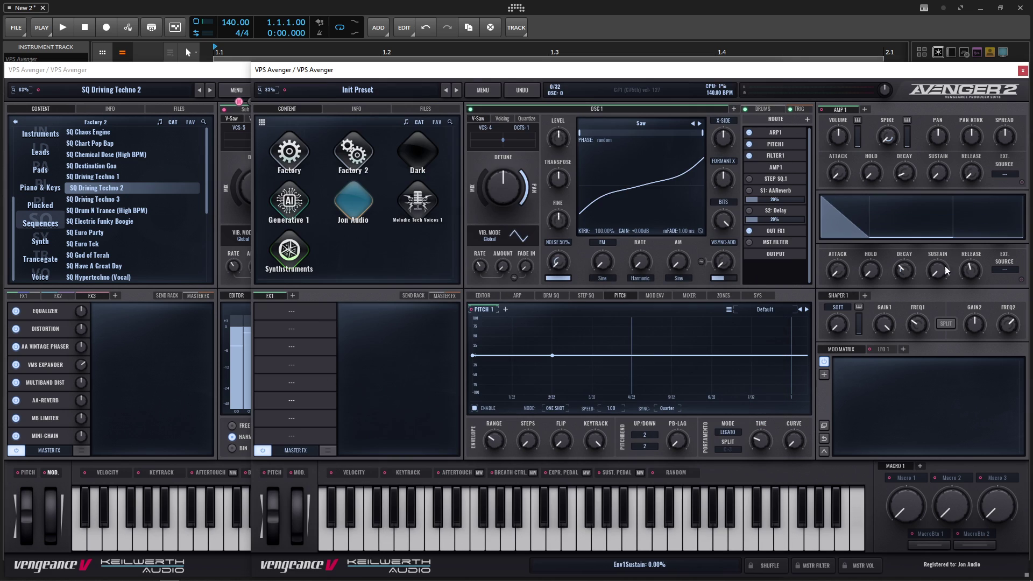
left_click(204, 71)
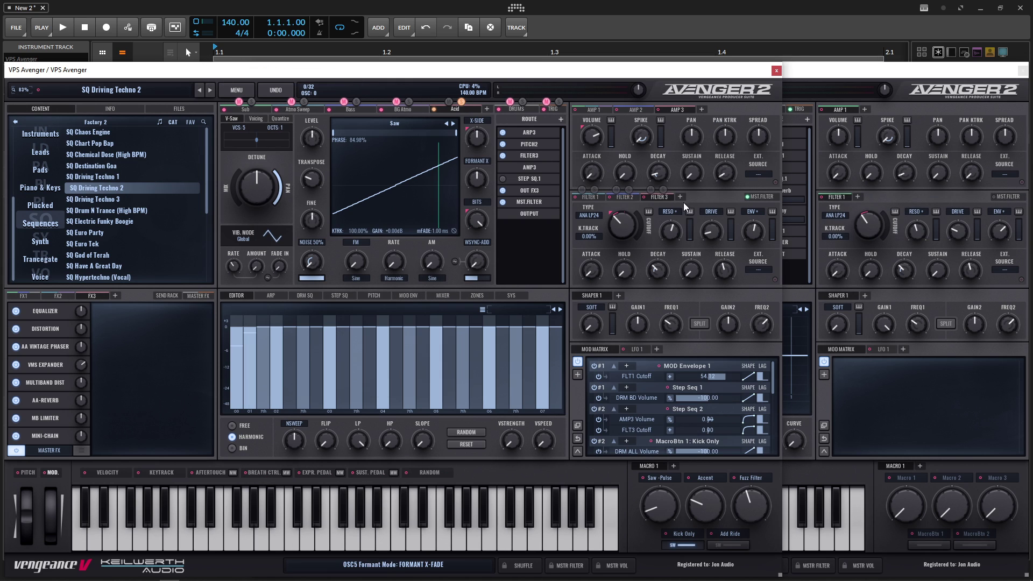
mouse_move(663, 172)
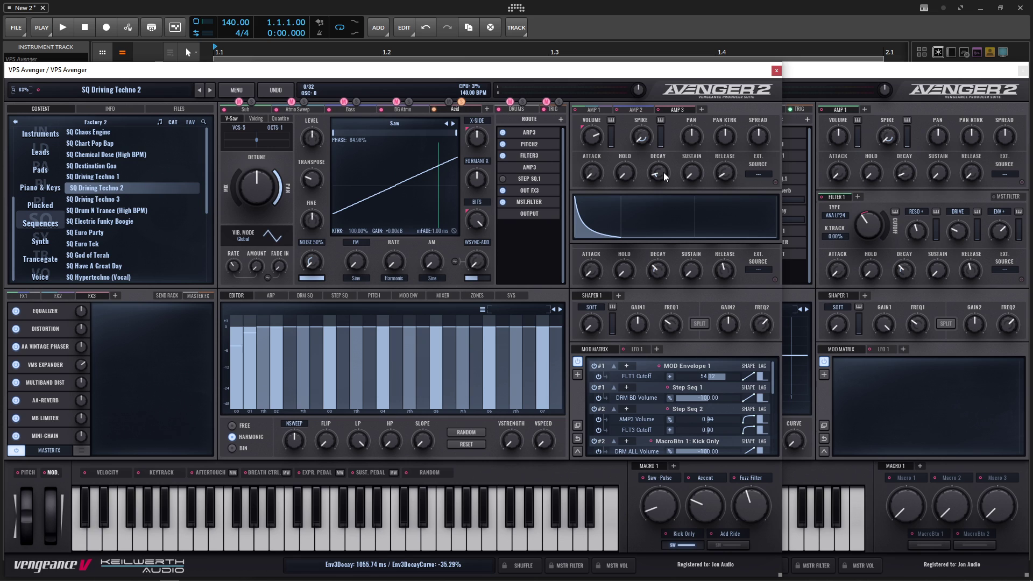
- Raise the Init Preset's AMP 1 decay to about 1574 ms
left_click(906, 173)
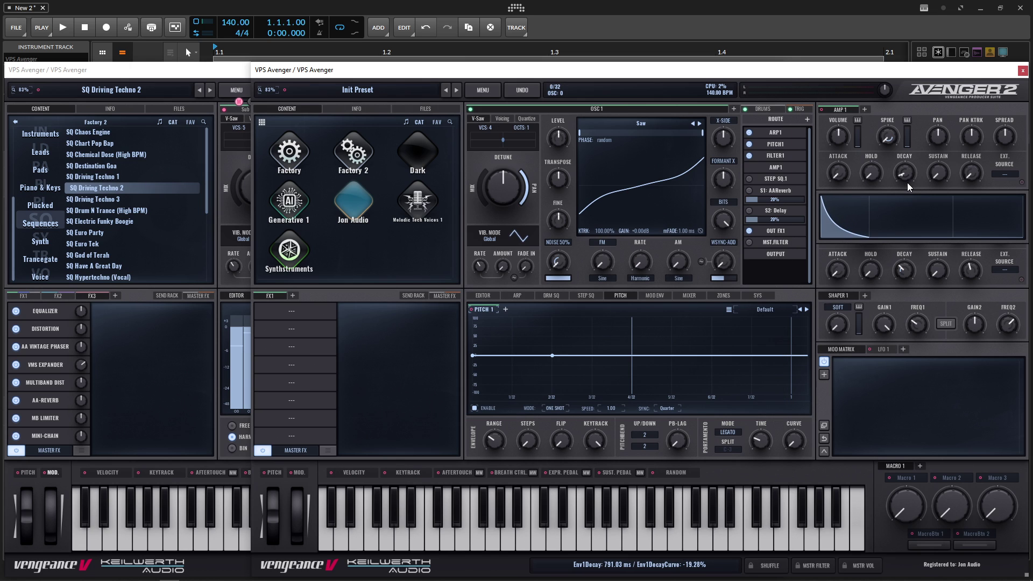
left_click_drag(907, 182, 906, 171)
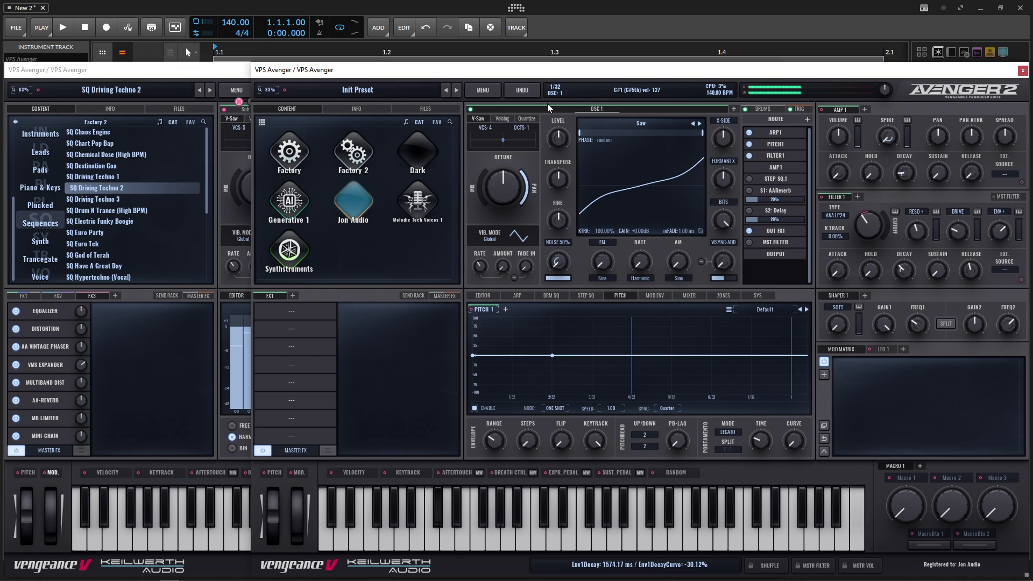
left_click(241, 77)
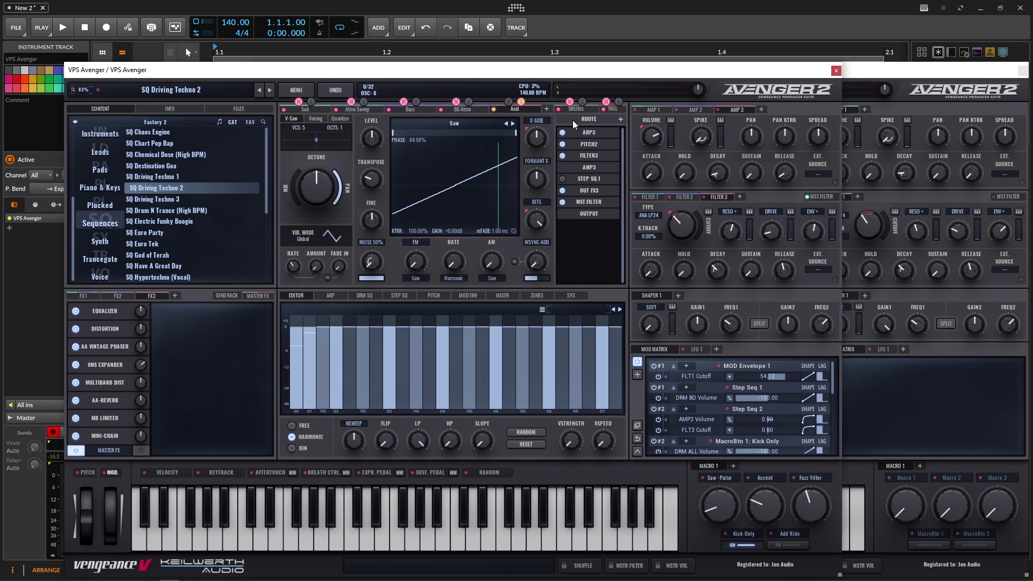
- Record-arm the second VPS Avenger track holding the reference patch
left_click_drag(131, 75, 226, 160)
left_click(139, 99)
left_click_drag(339, 158, 336, 148)
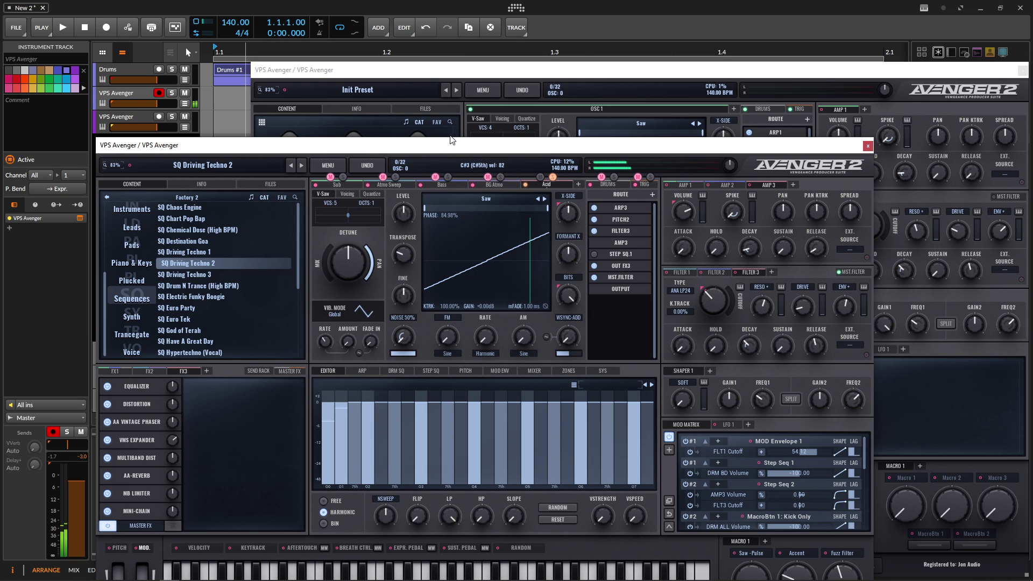
left_click_drag(516, 146, 510, 71)
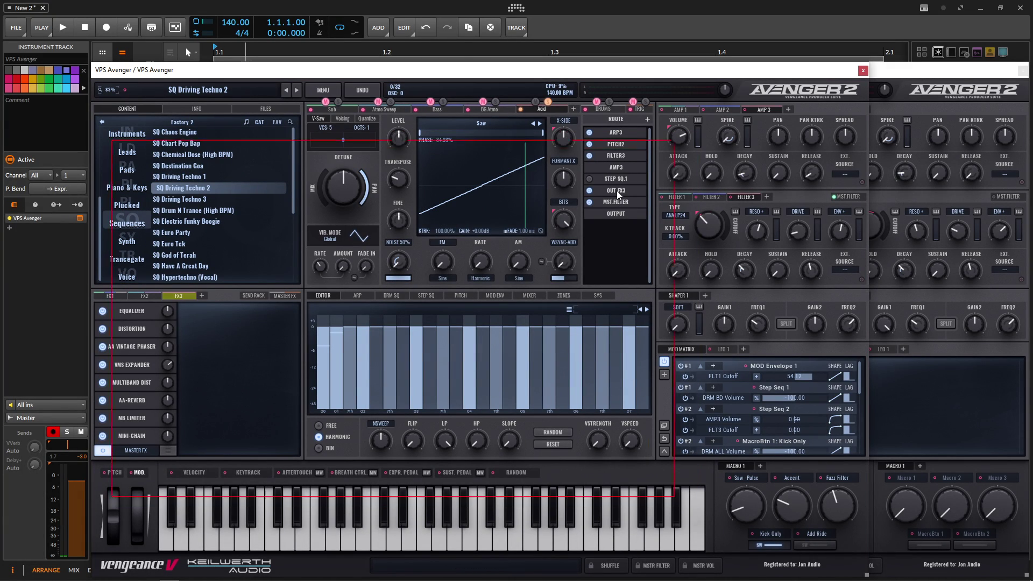
- Bypass the Mini-Chain, VMS Expander and AA Vintage Phaser effects on the FX3 bus
left_click(104, 453)
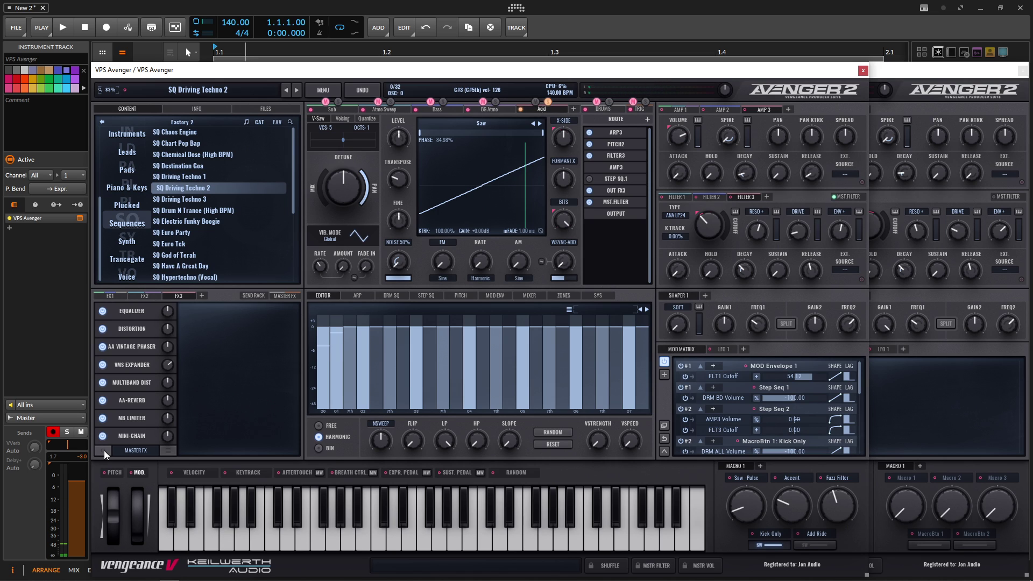
left_click(104, 438)
left_click(102, 364)
left_click(102, 346)
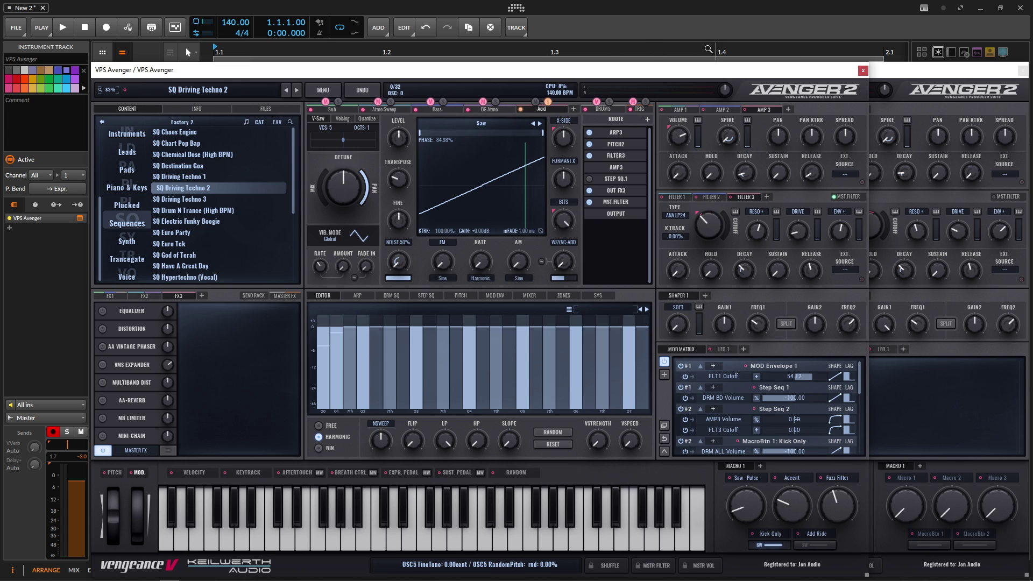
- Set the Init Preset's OSC 1 transpose to -12
left_click_drag(672, 70, 610, 156)
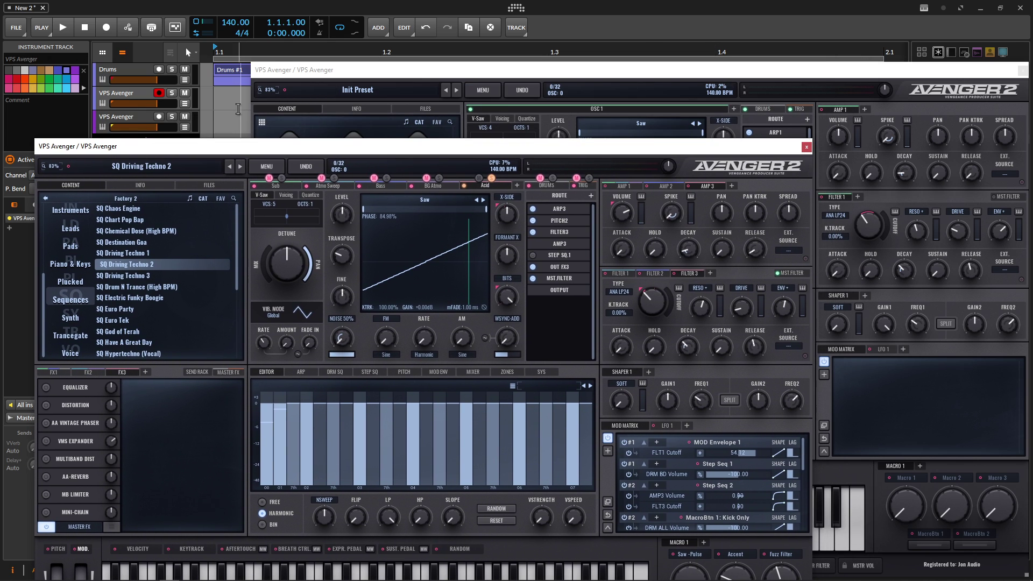
left_click(562, 68)
left_click_drag(558, 179, 557, 203)
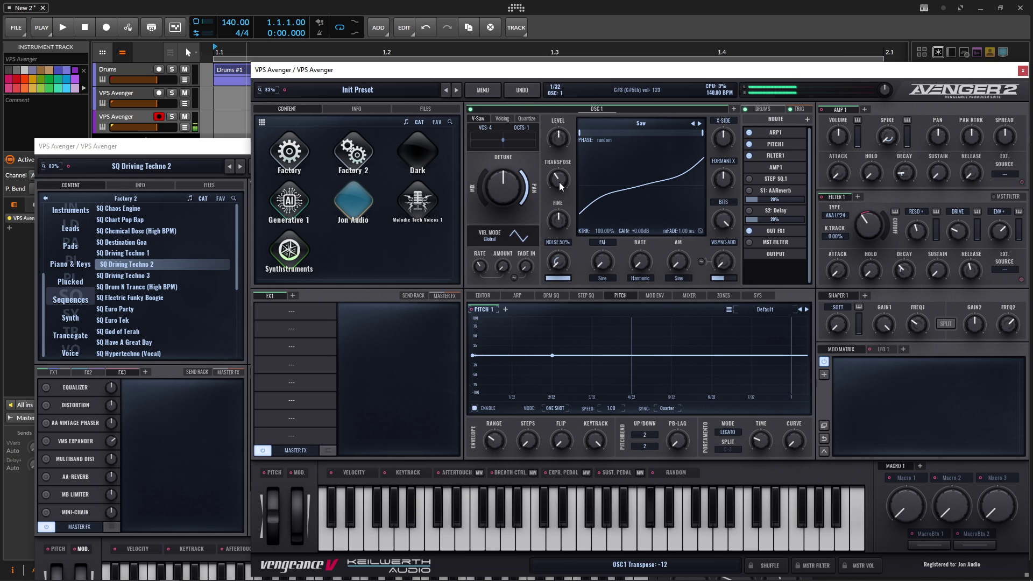
scroll(557, 183, "up", 1)
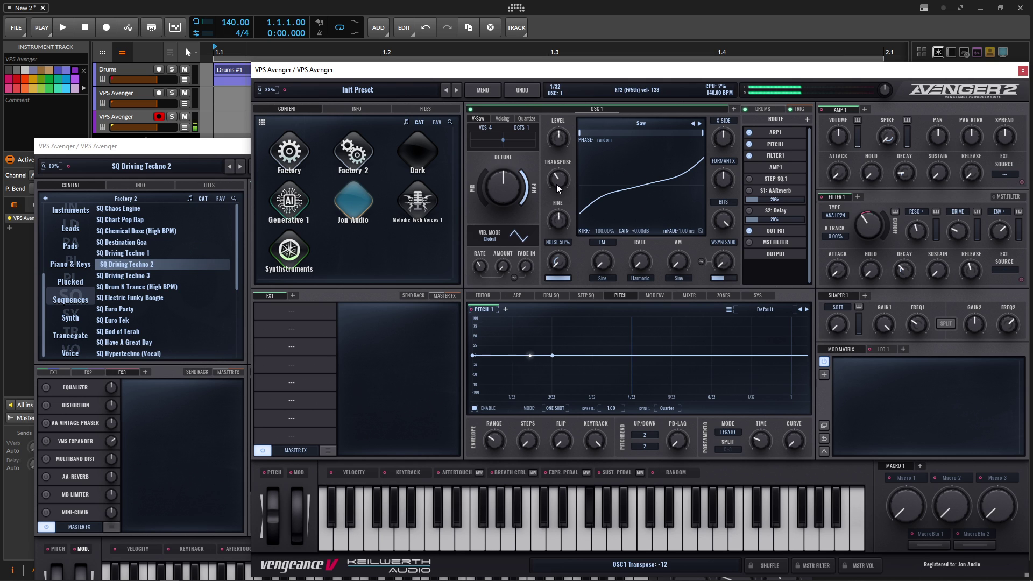
left_click_drag(161, 146, 152, 67)
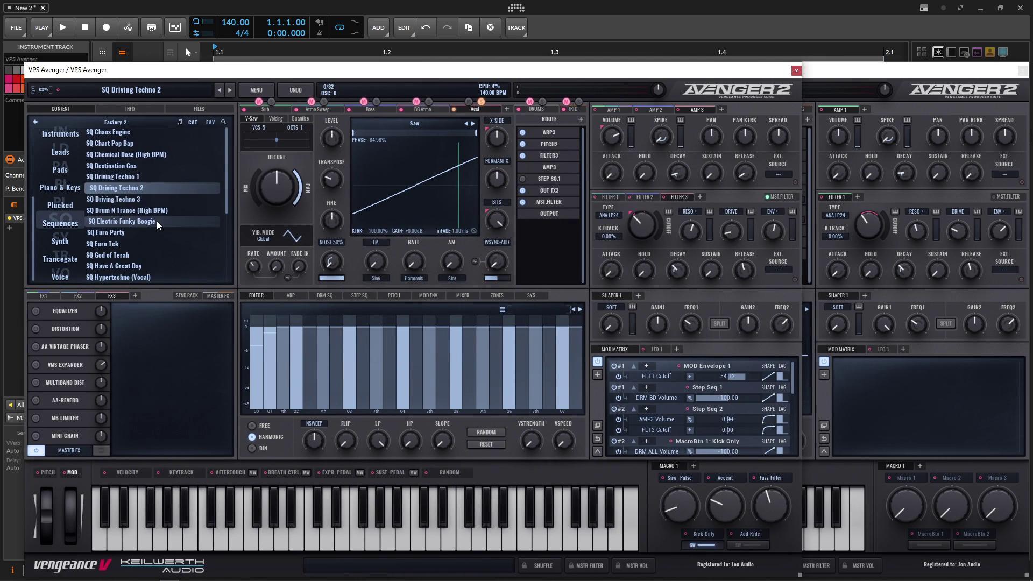
- Turn on the reference patch's FX3 Equalizer and view its 176.9 Hz highpass in the large editor
left_click(70, 317)
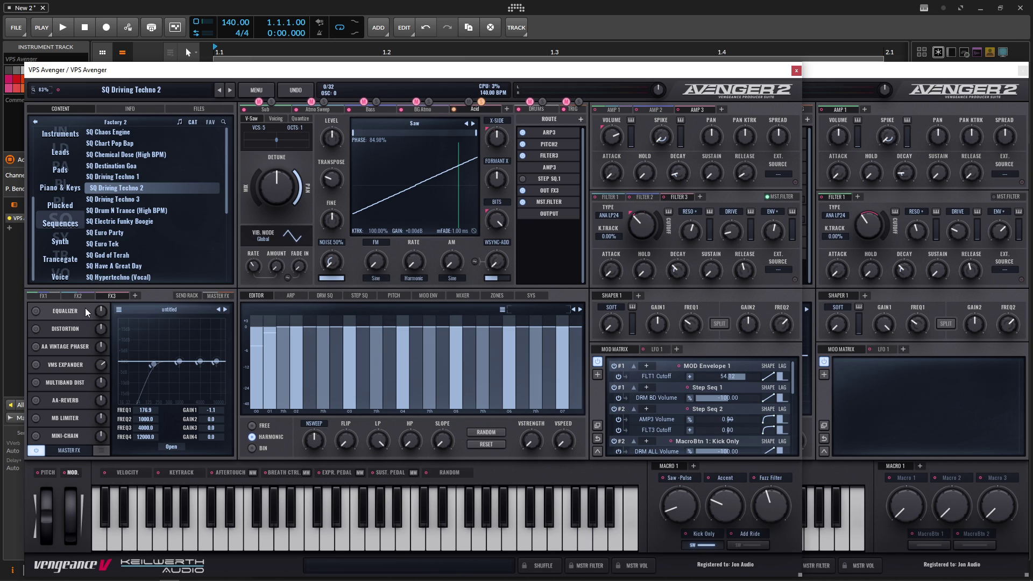
left_click(36, 312)
left_click(171, 447)
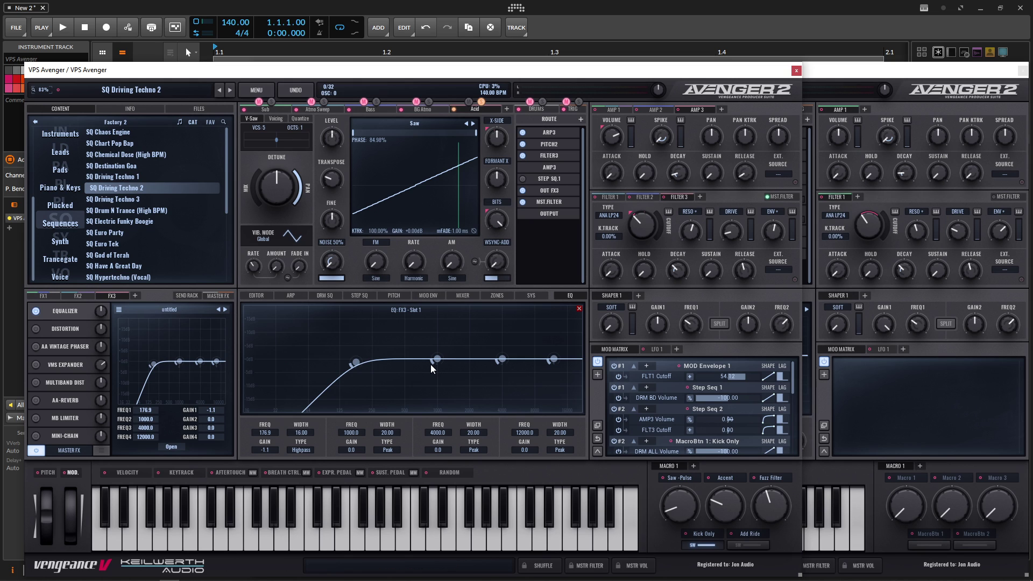
left_click(853, 144)
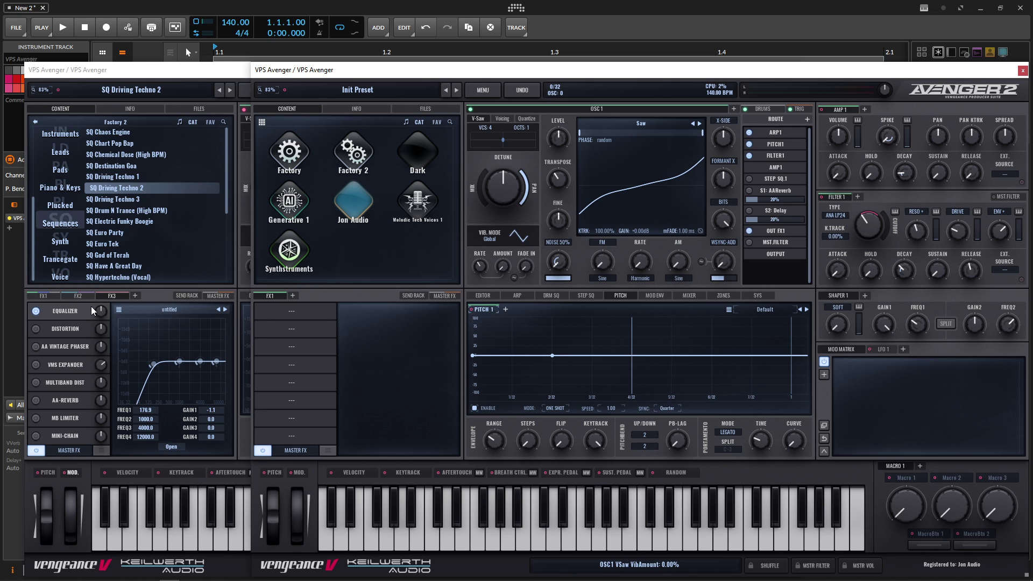
- Add an Equalizer to the Init Preset's FX1 rack with band 1 as a highpass at 68.3 Hz
left_click(292, 312)
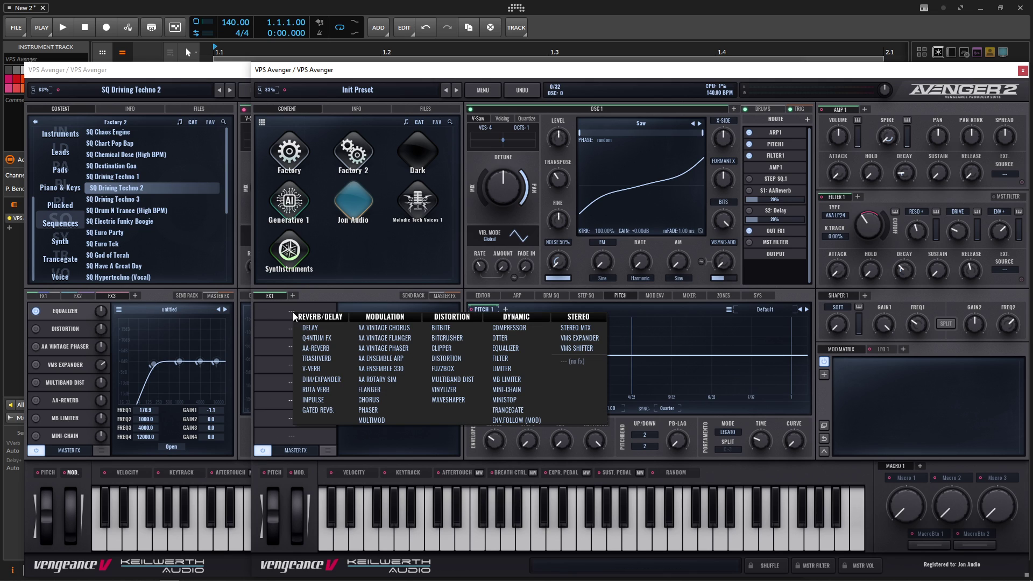
left_click(524, 348)
left_click(401, 449)
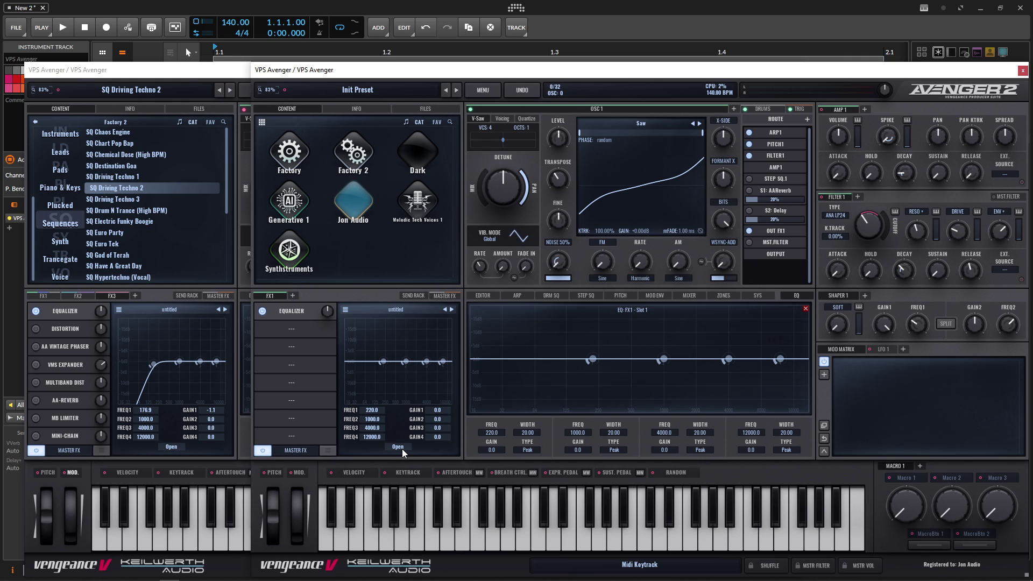
left_click(527, 450)
left_click(541, 499)
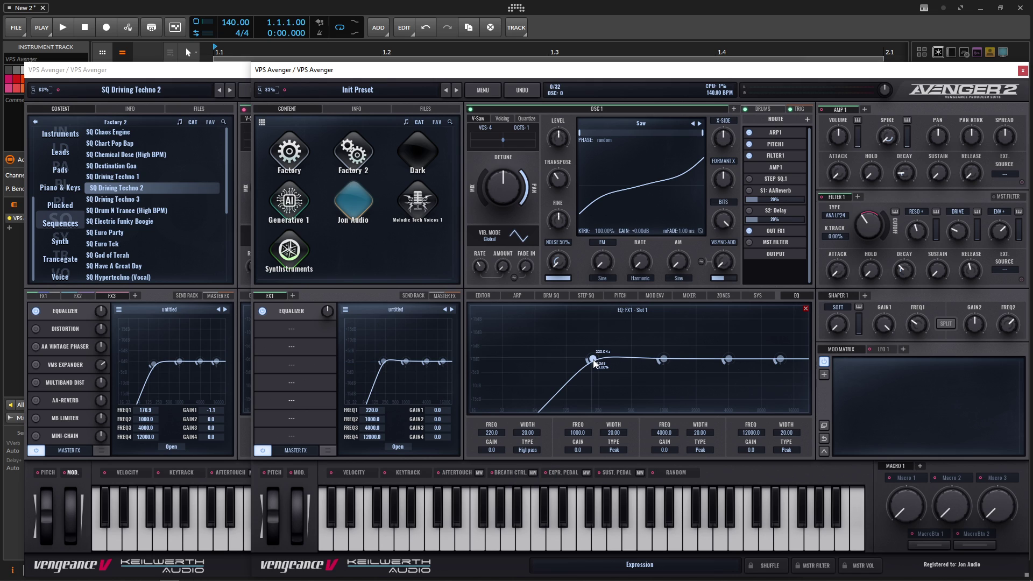
scroll(588, 363, "down", 5)
scroll(589, 367, "up", 1)
left_click_drag(593, 363, 540, 359)
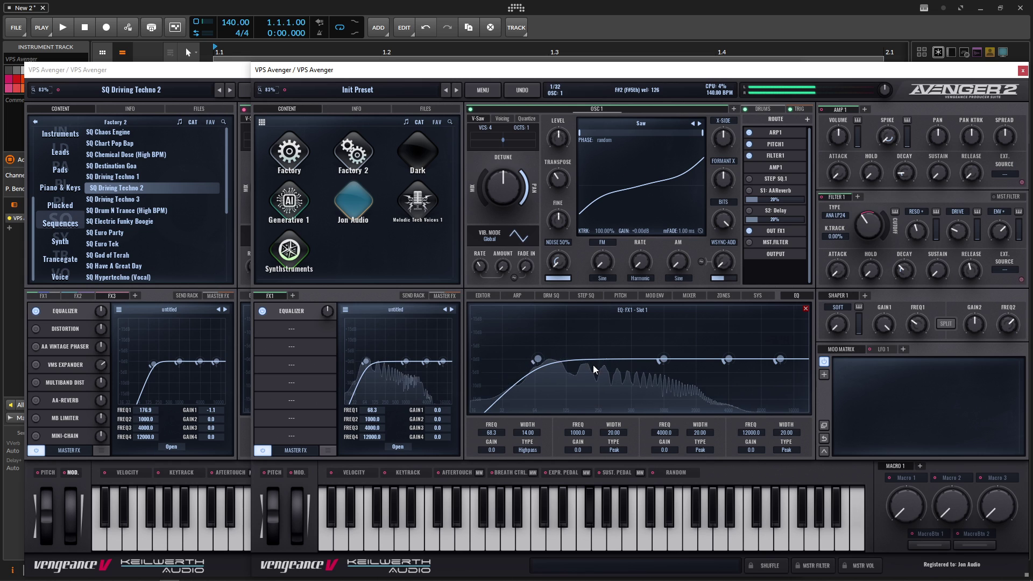
- Nudge the third track's volume slightly and rearrange the reference and Init Preset windows
left_click_drag(172, 71, 200, 220)
left_click_drag(159, 127, 161, 126)
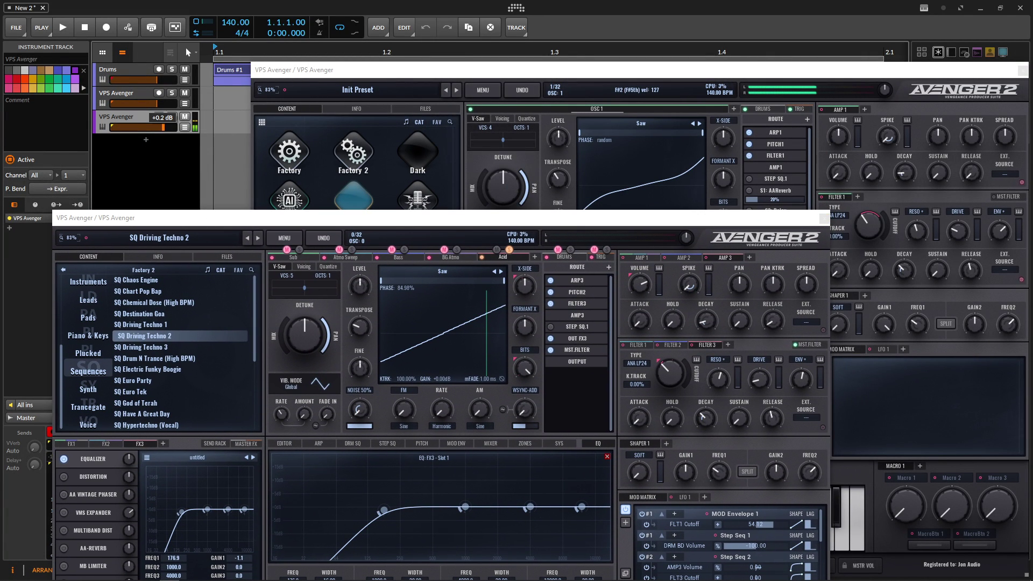
left_click_drag(354, 257, 335, 109)
left_click(828, 117)
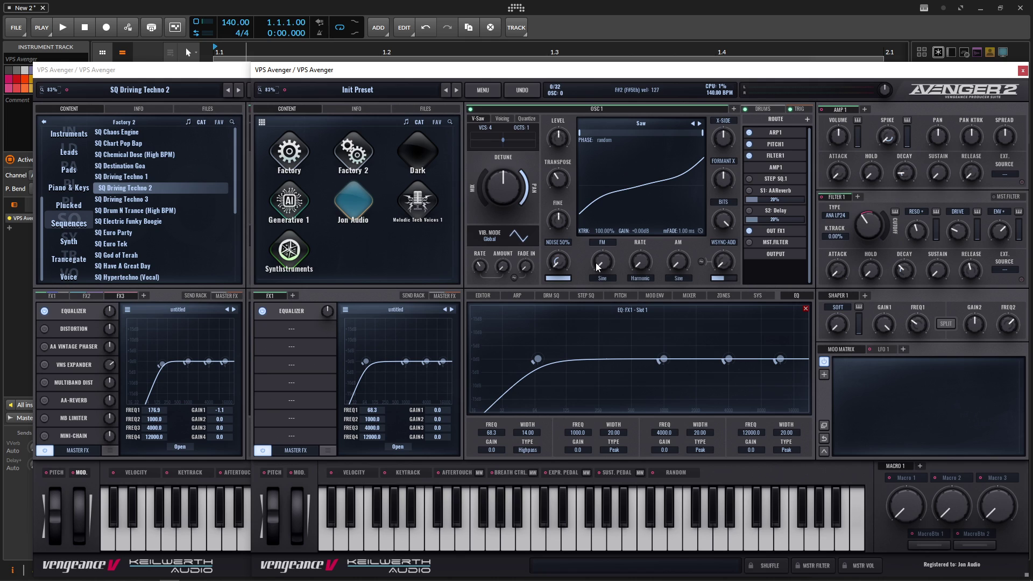
- Switch on the reference patch's FX3 Digital distortion (gain -7.4, level 74.58)
left_click(81, 314)
left_click(84, 331)
left_click(45, 328)
- Arm the second Avenger track for playing and switch the reference distortion back off
left_click_drag(224, 70, 239, 174)
left_click(115, 101)
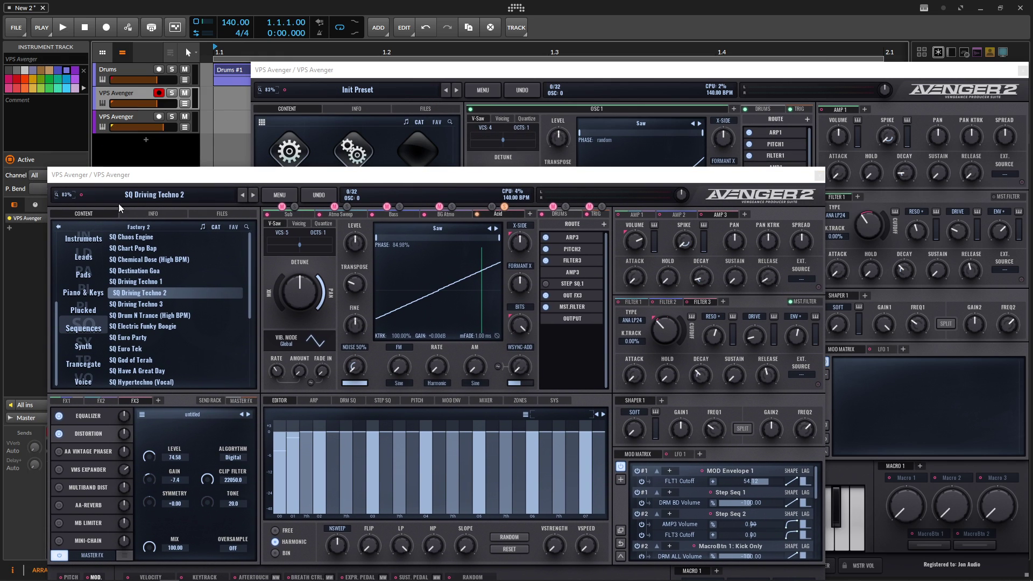
left_click(60, 434)
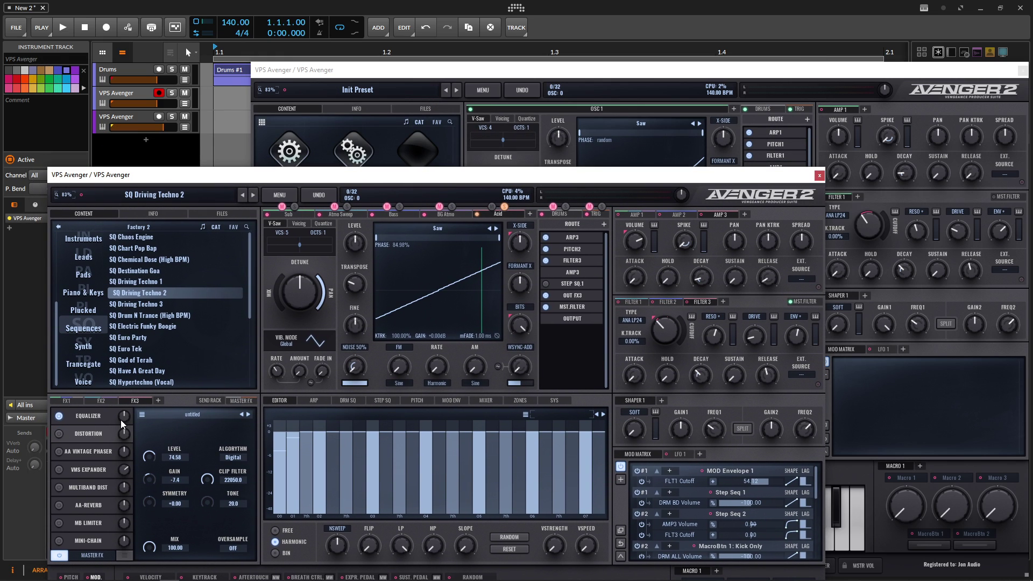
- Re-enable the reference distortion and add a Distortion after the equalizer in the Init Preset's FX1 rack
left_click(59, 433)
left_click_drag(254, 171, 248, 152)
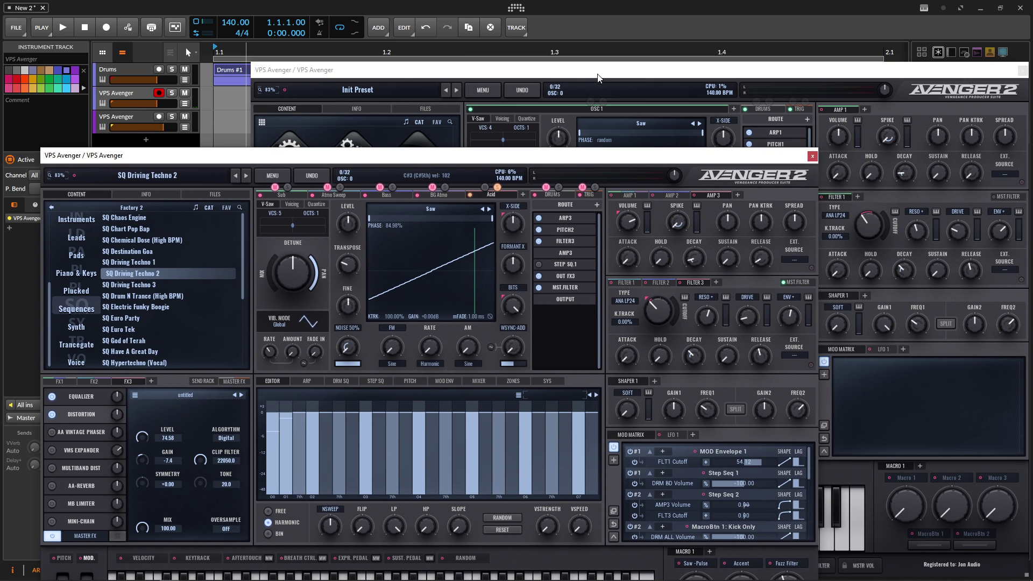
left_click(492, 140)
left_click(285, 330)
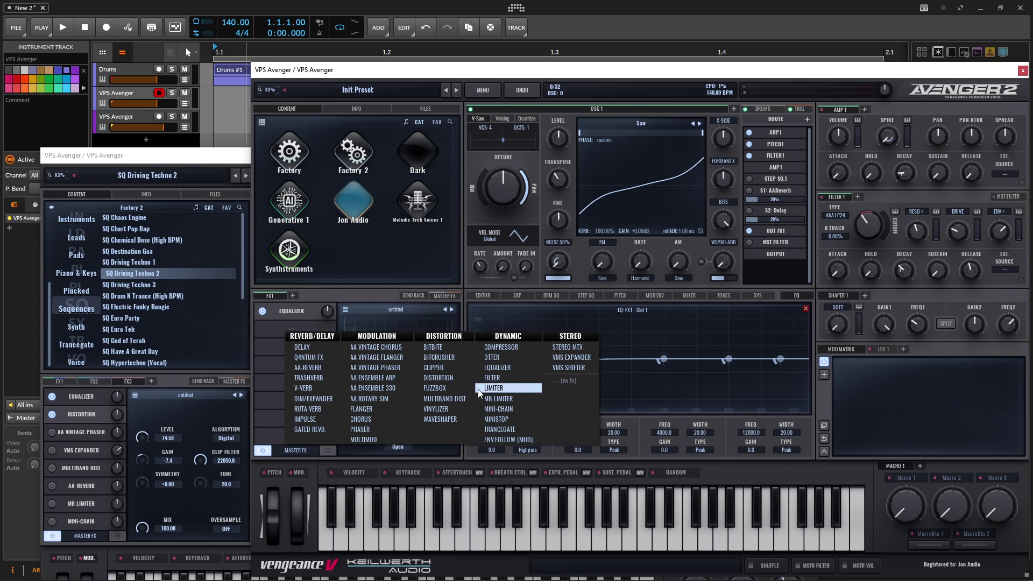
left_click(447, 376)
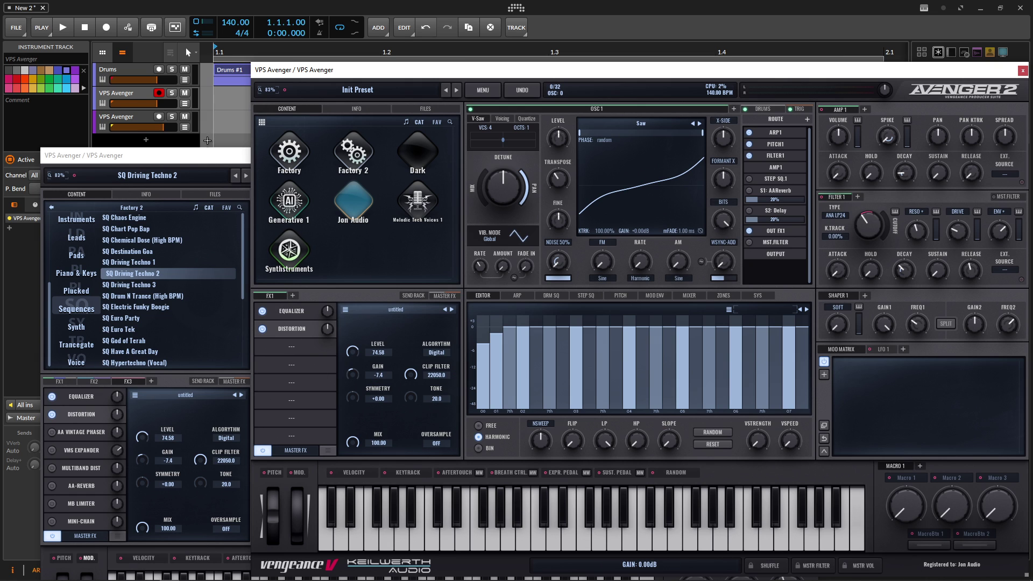
- Compare with the reference's Digital distortion (gain -7.4, level 74.58) and rearrange both windows
left_click(131, 356)
left_click(85, 380)
left_click(629, 88)
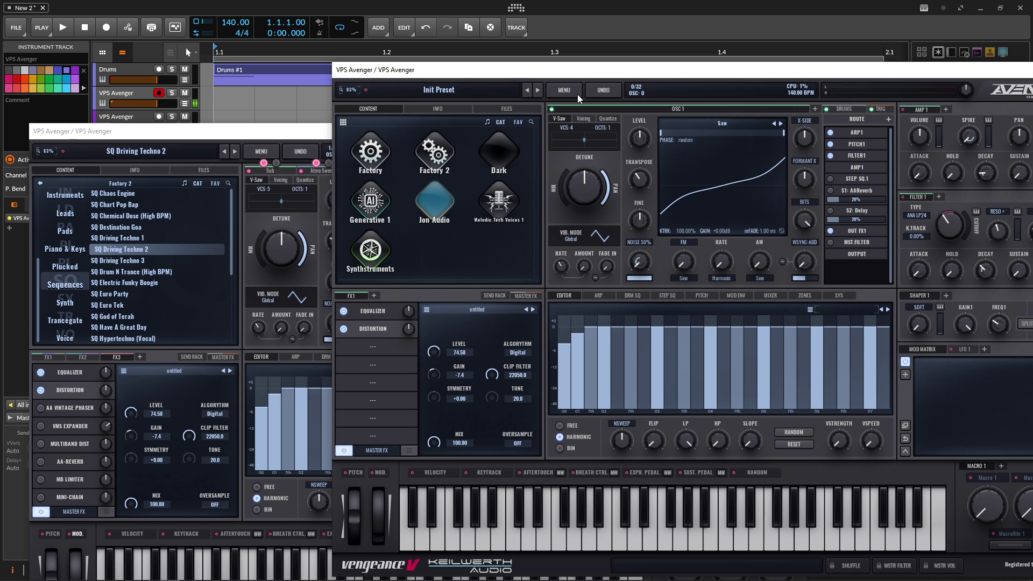
left_click_drag(191, 131, 186, 159)
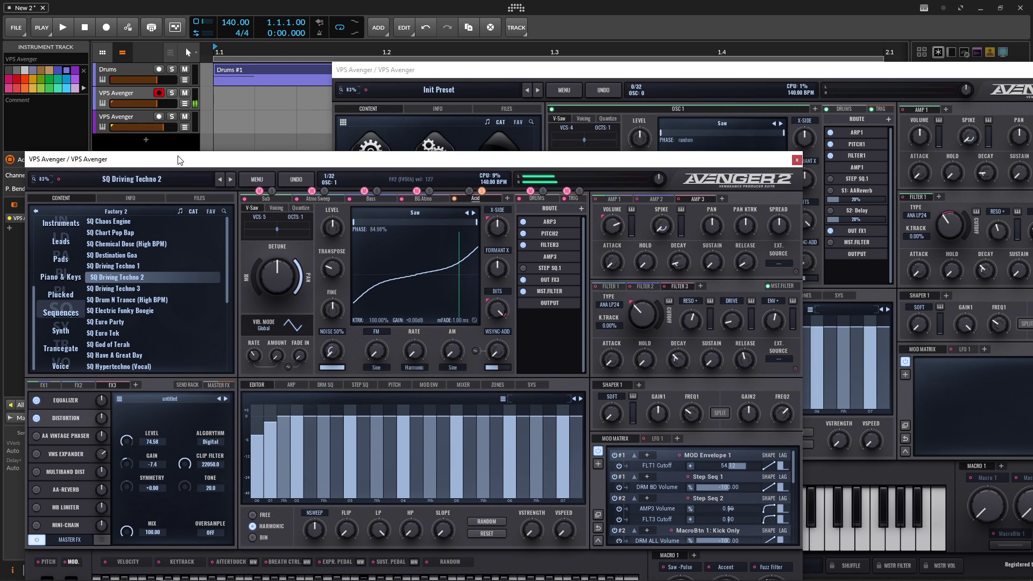
left_click(144, 115)
left_click_drag(621, 70, 540, 64)
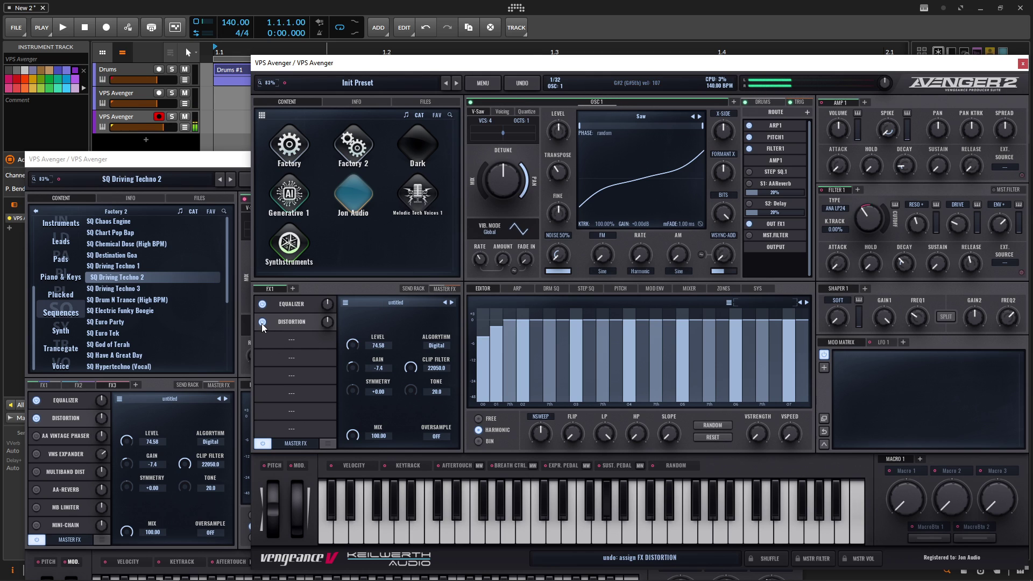
- Raise the FX1 equalizer's highpass node to 132.8 Hz and widen its band
left_click(297, 316)
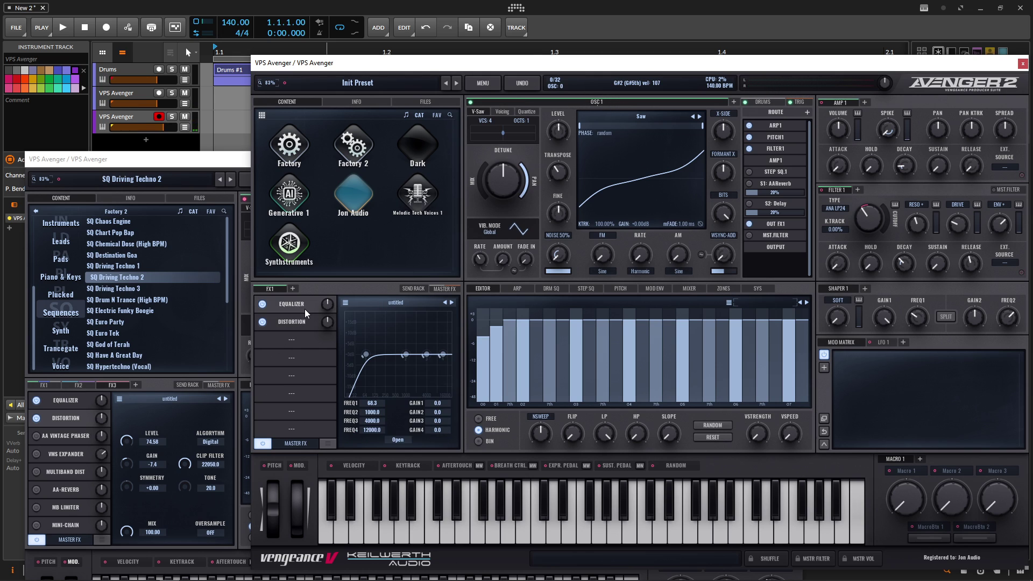
left_click(397, 439)
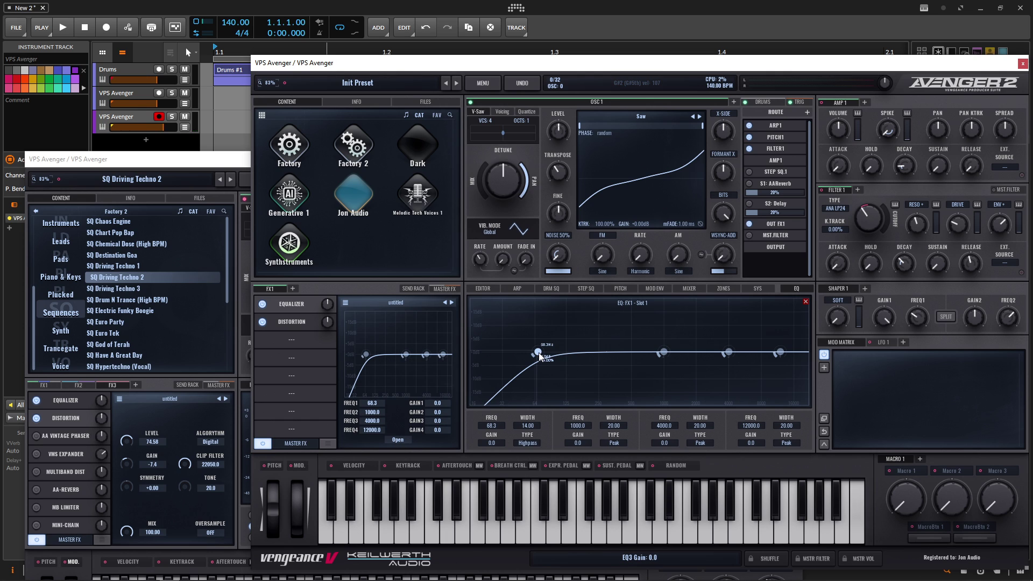
left_click_drag(538, 352, 569, 351)
scroll(570, 352, "up", 5)
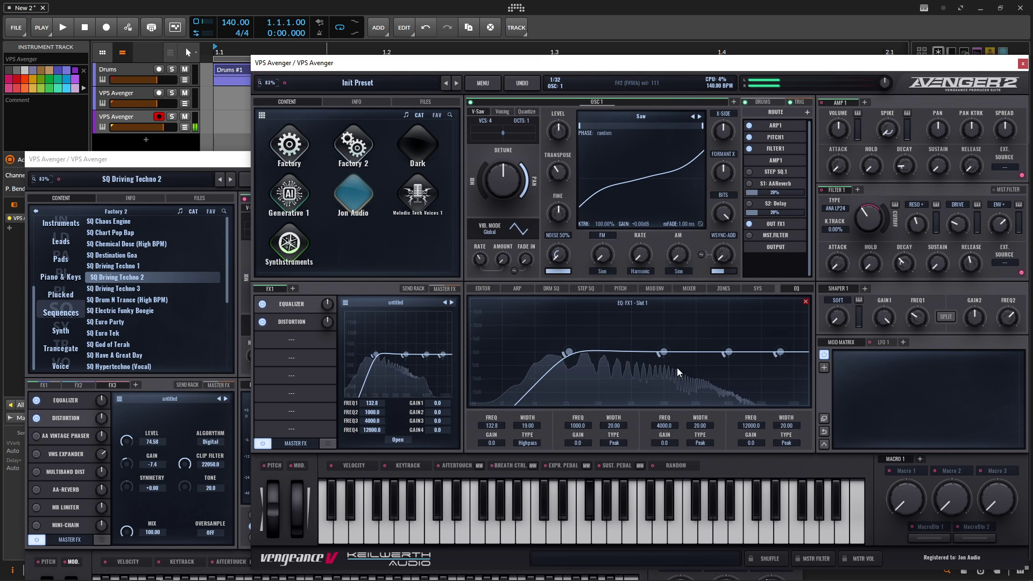
left_click(290, 321)
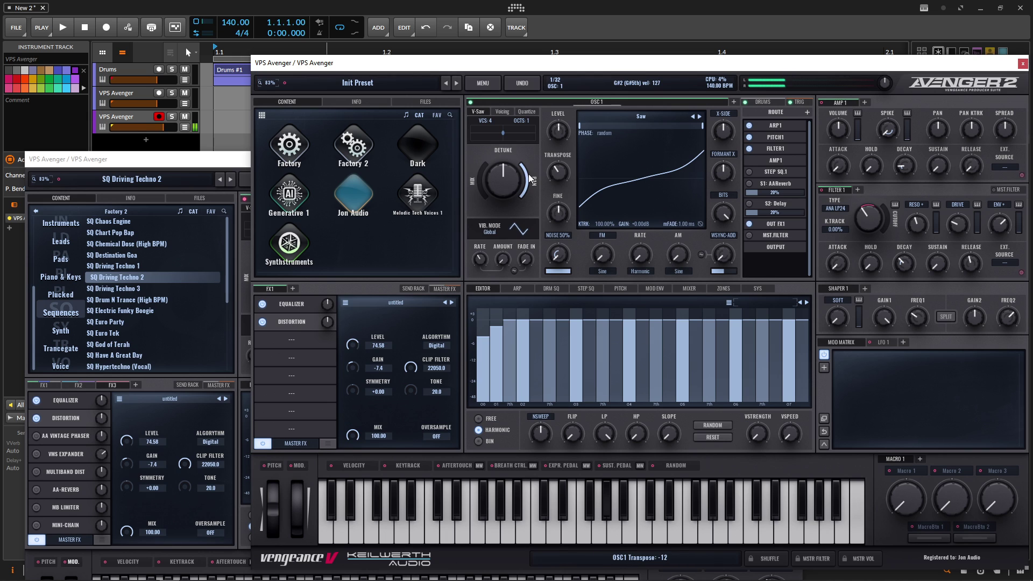
- Compare the reference's FX3 AA Vintage Phaser and VMS Expander (split 663.0, mix 20.6) settings
left_click(129, 359)
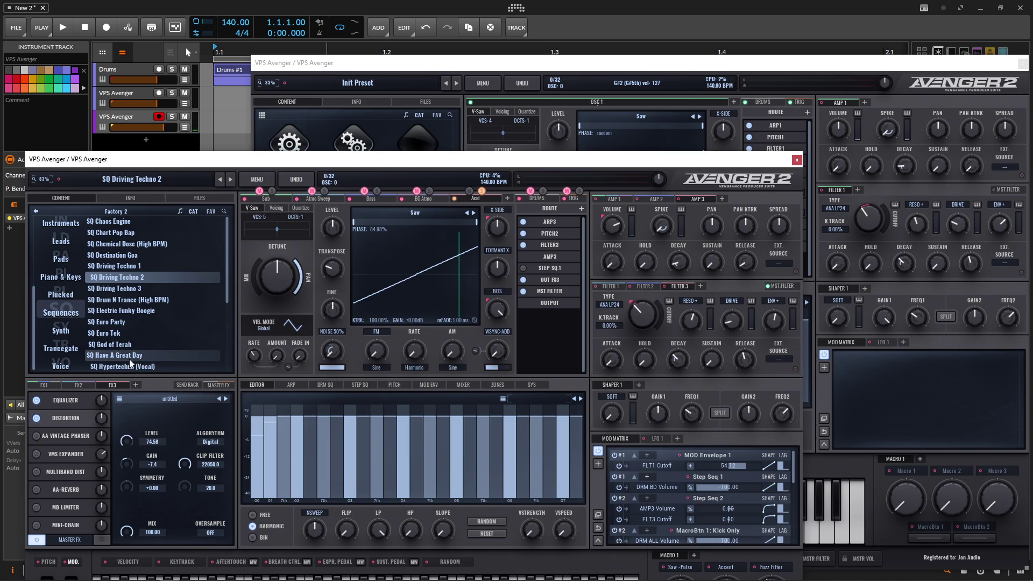
left_click(64, 436)
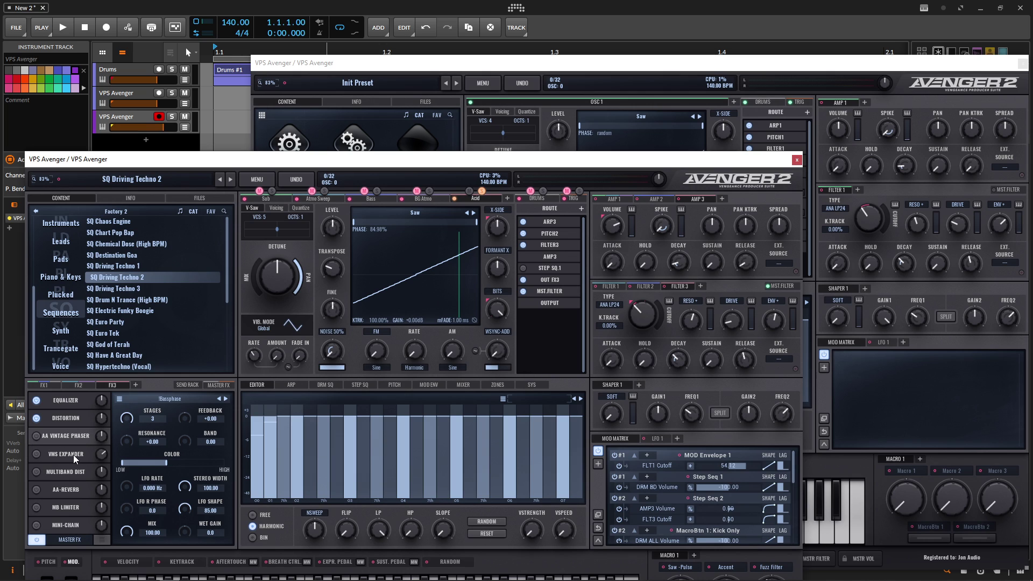
left_click(72, 455)
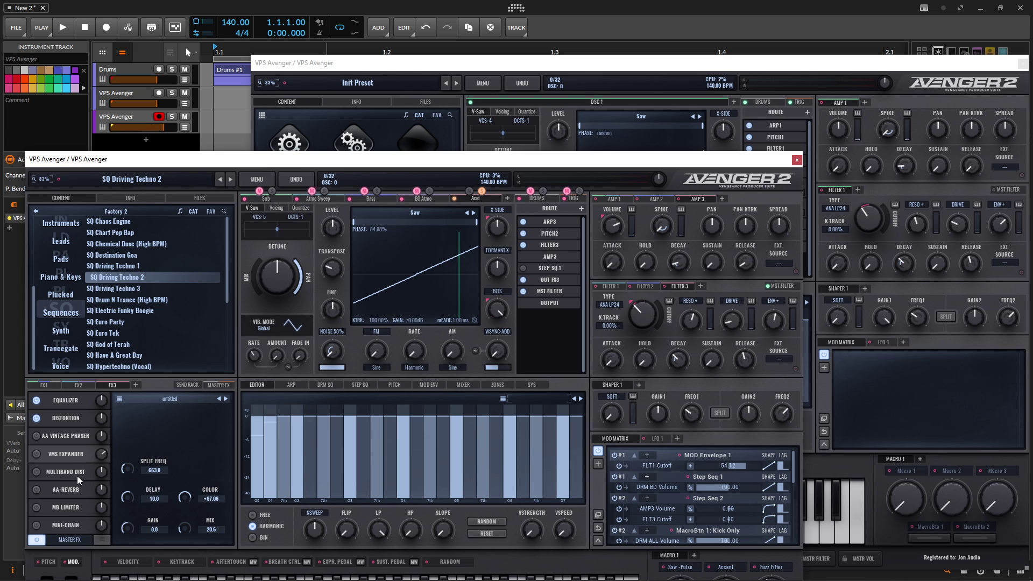
left_click_drag(157, 160, 163, 70)
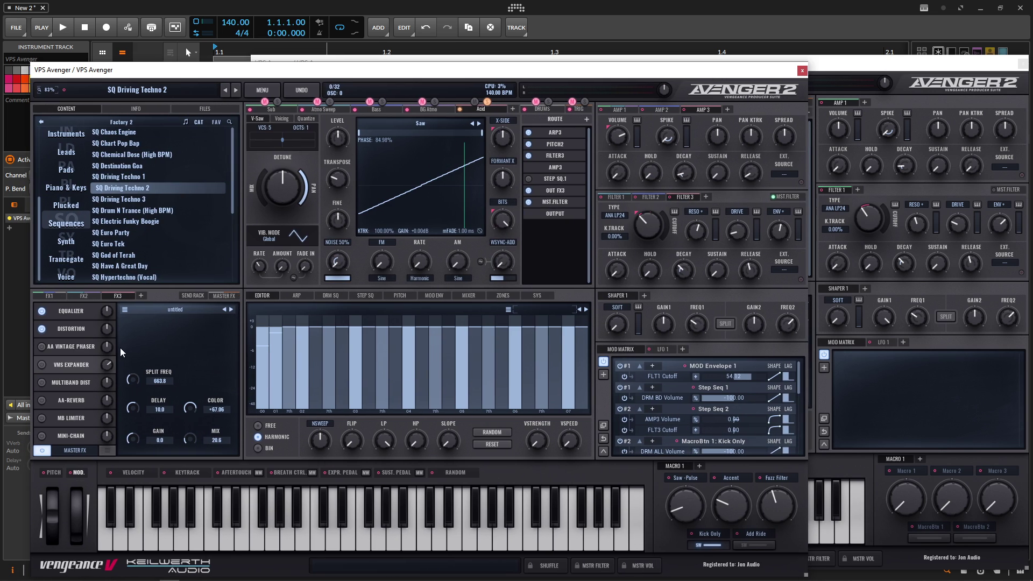
left_click_drag(276, 78, 332, 172)
left_click(282, 146)
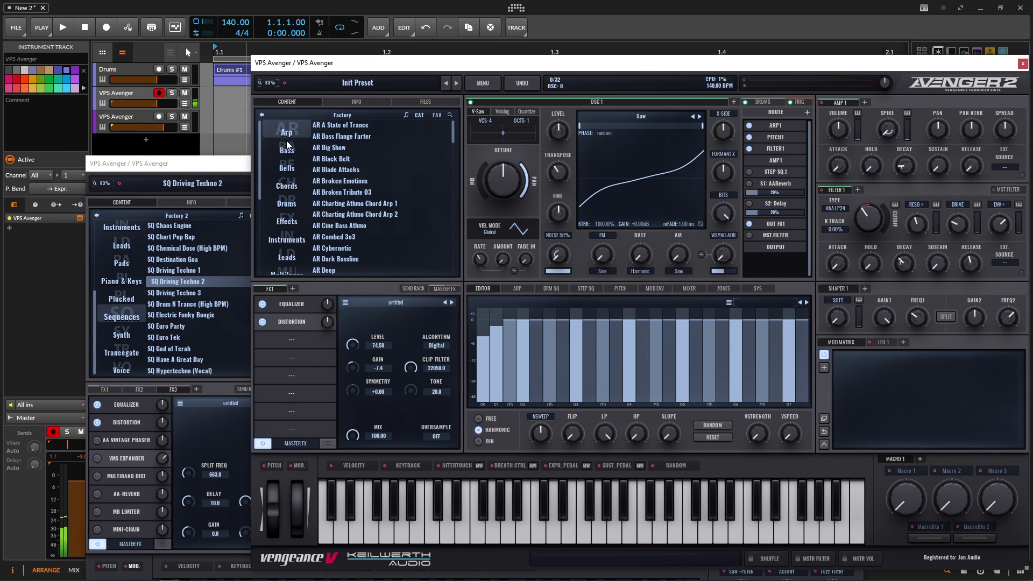
left_click_drag(237, 163, 270, 70)
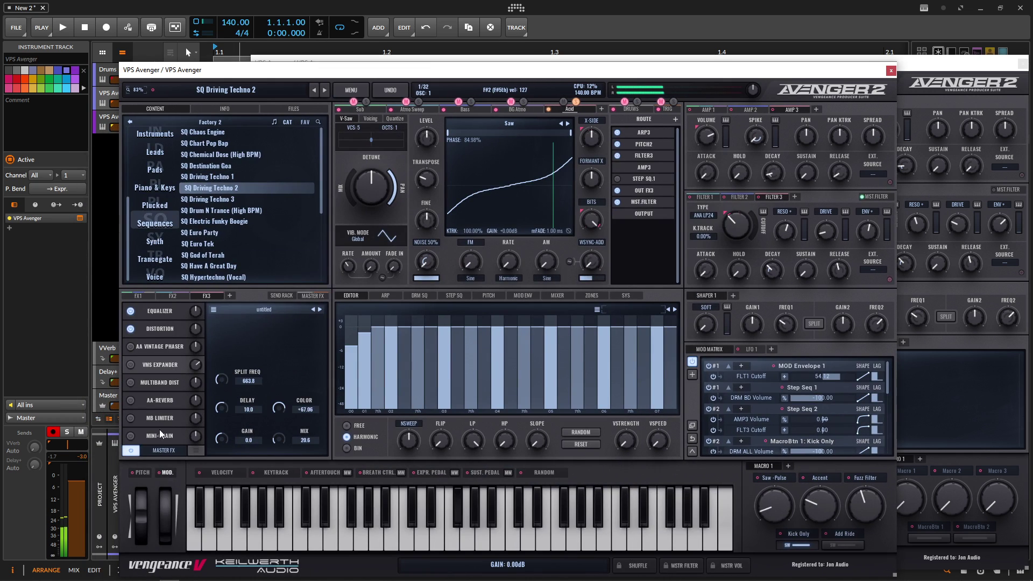
left_click(131, 365)
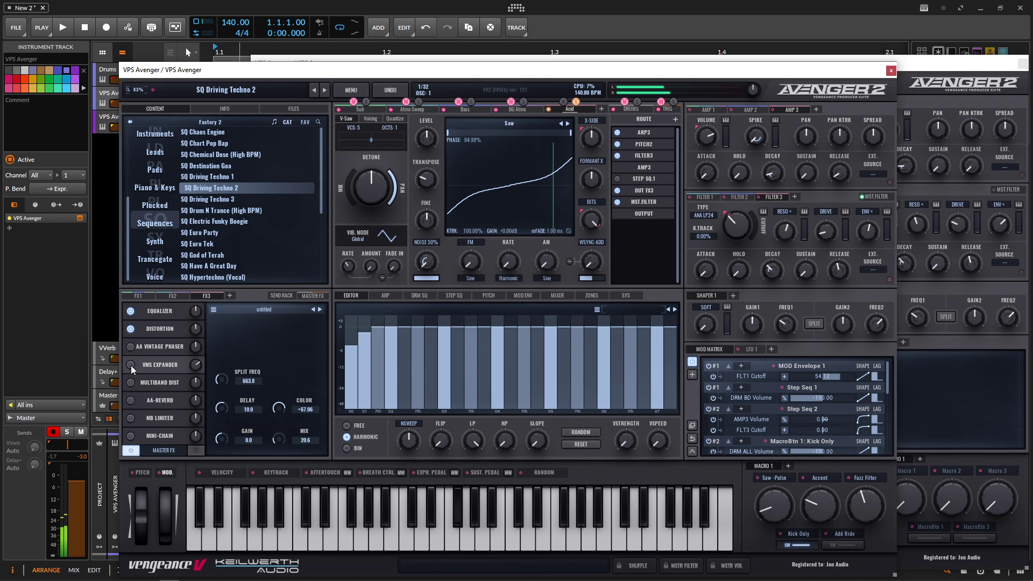
left_click(131, 365)
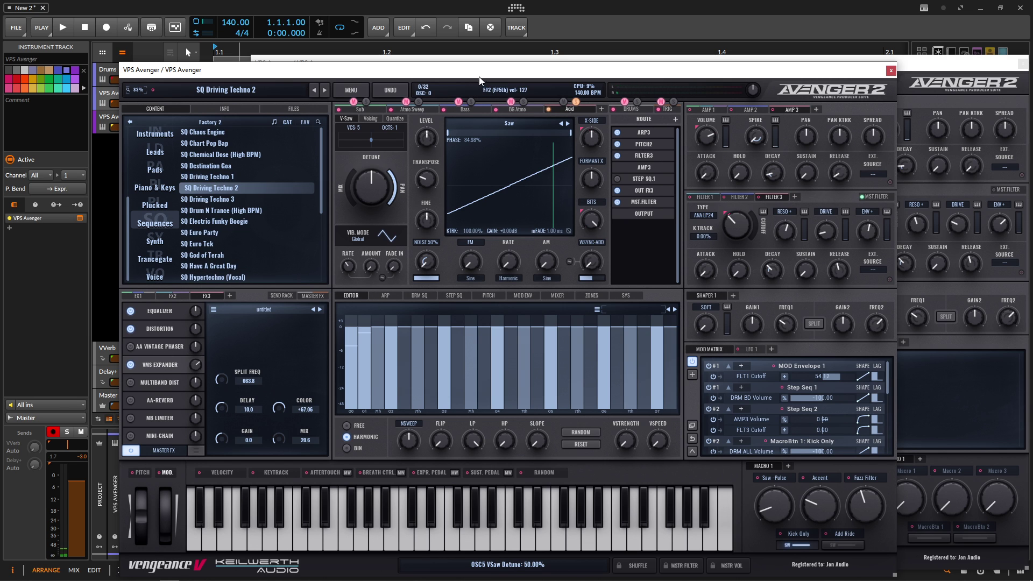
- Add and enable a VMS Expander in the Init Preset's third FX1 slot with split frequency 610.5
left_click_drag(479, 77, 431, 149)
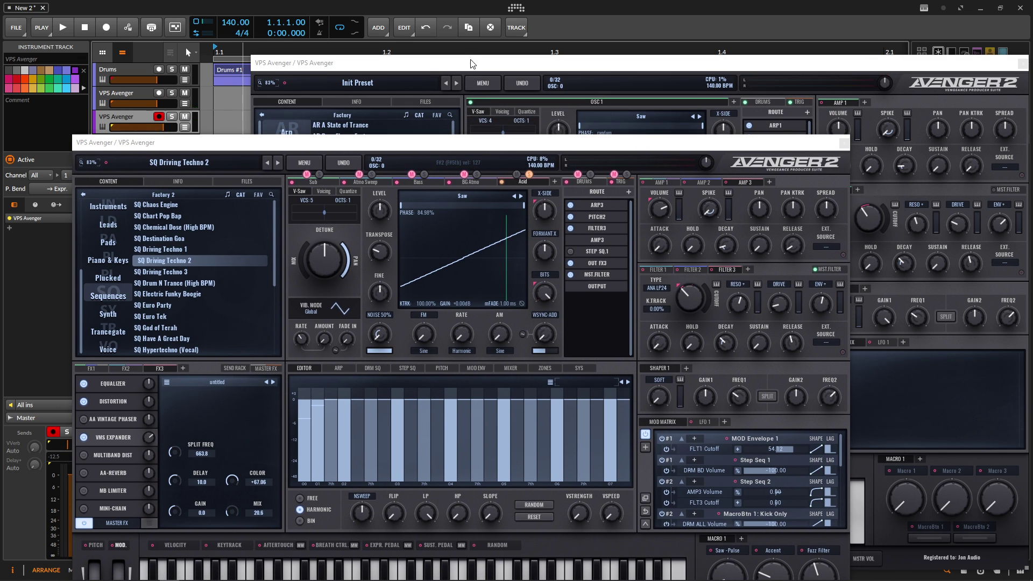
left_click(471, 65)
left_click(281, 340)
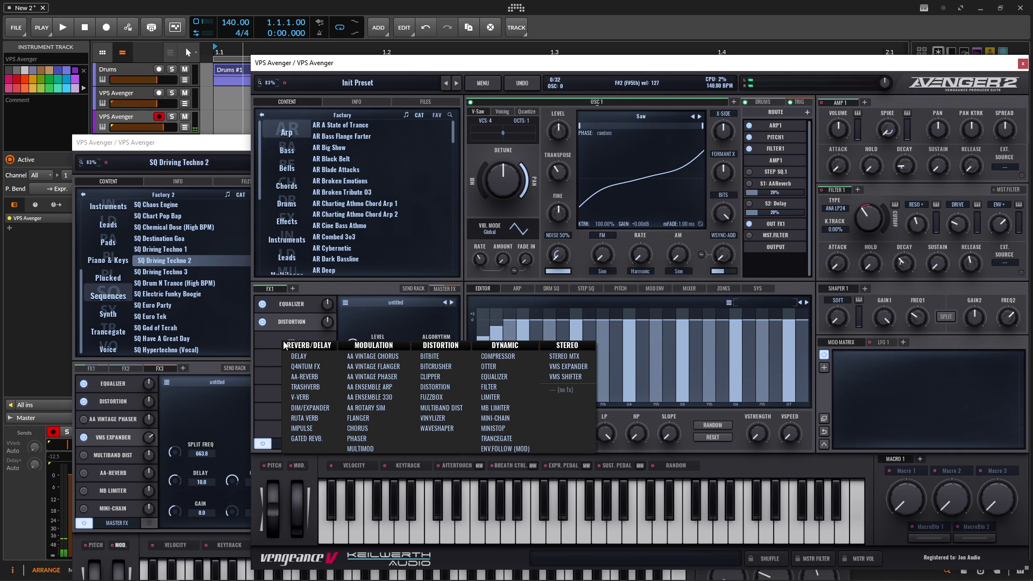
left_click(568, 367)
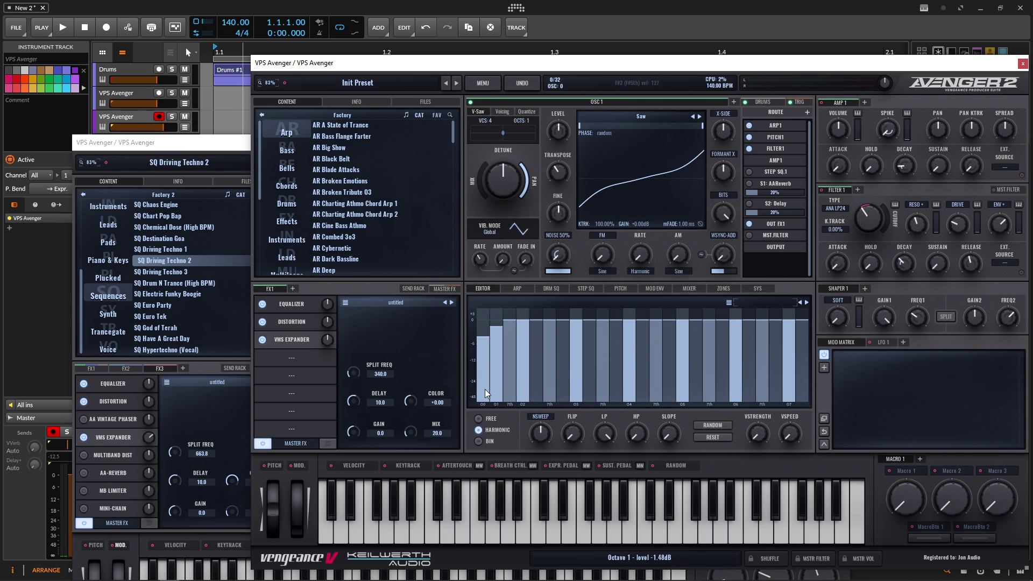
left_click(262, 340)
left_click_drag(354, 365, 354, 363)
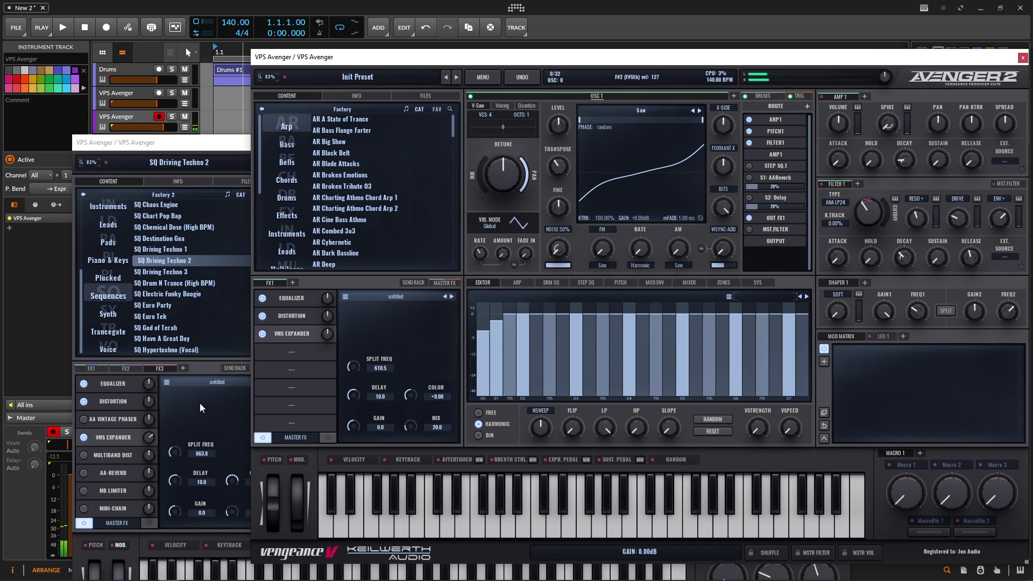
left_click(110, 457)
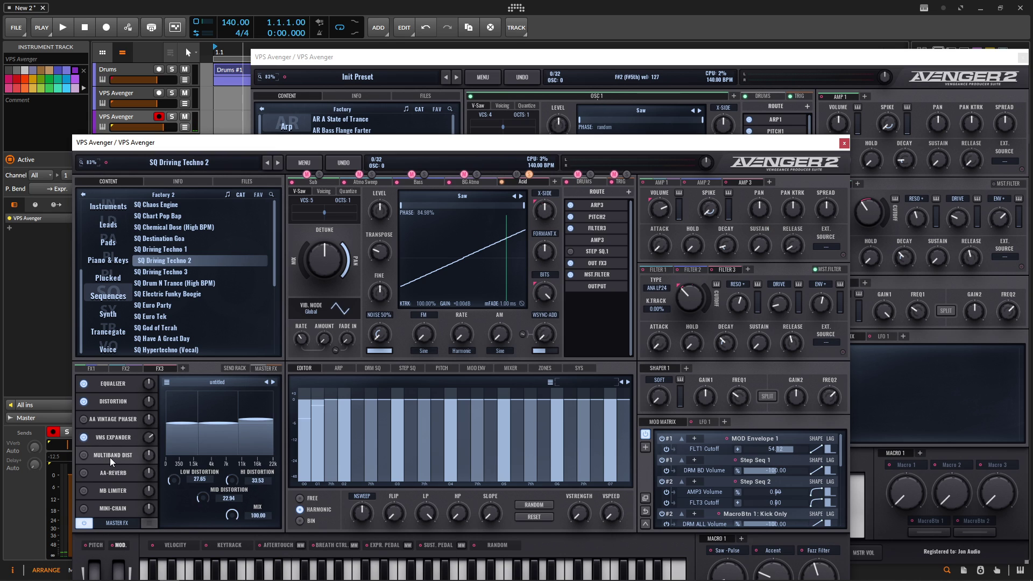
left_click(144, 100)
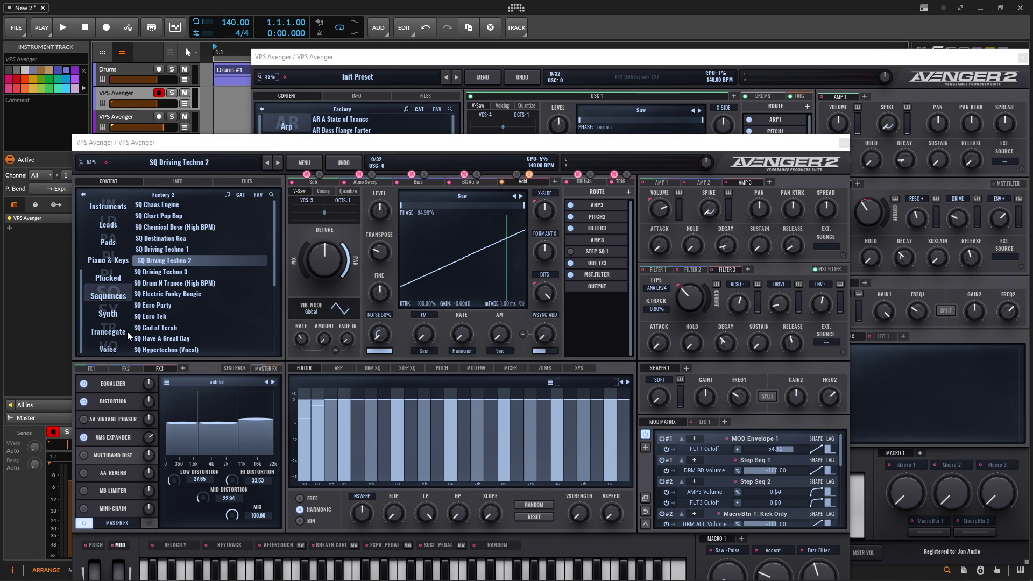
left_click(83, 455)
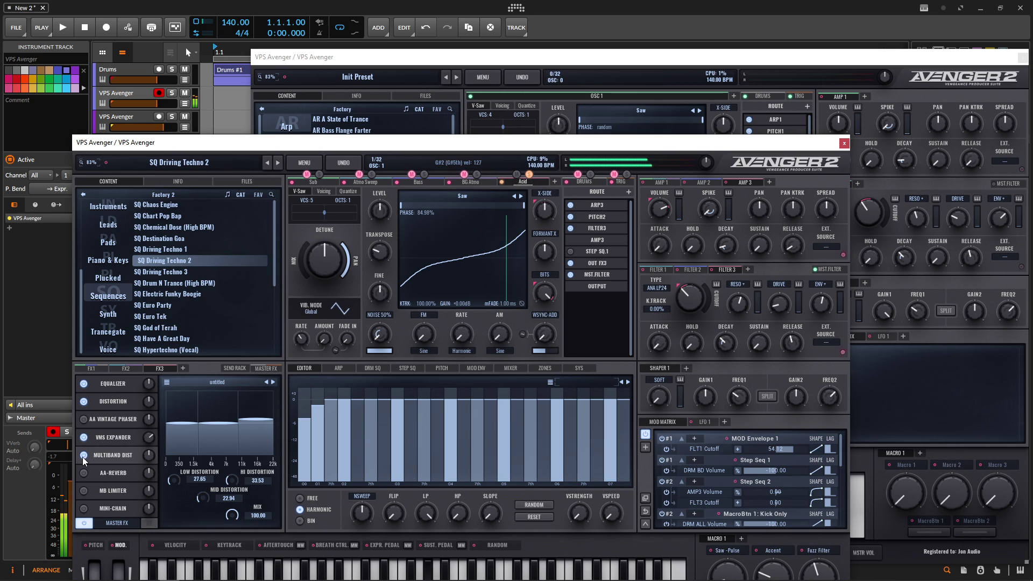
left_click(83, 455)
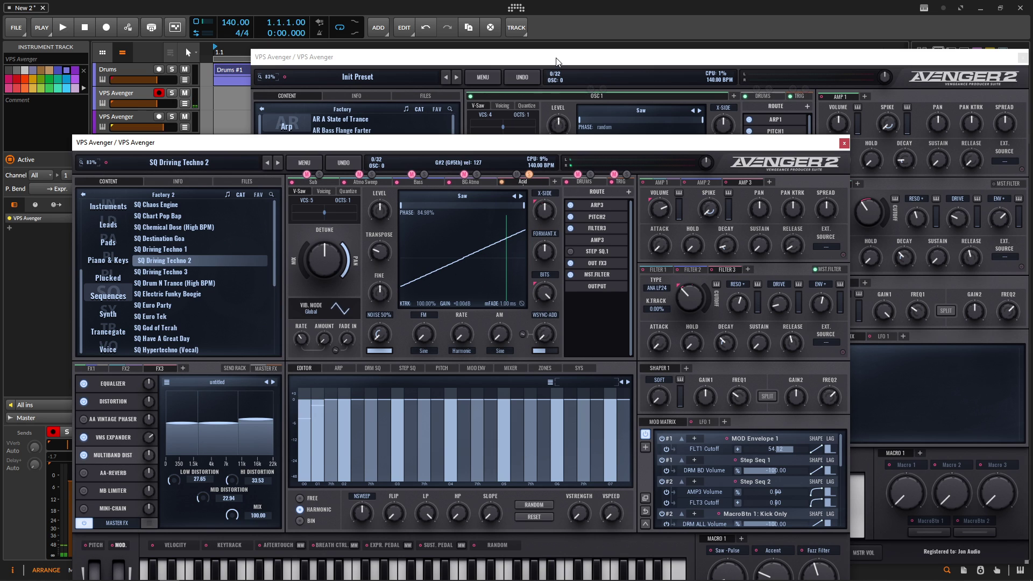
left_click(162, 105)
- Arm the Init Preset's track and add a Multiband Dist to the FX1 rack
left_click(133, 116)
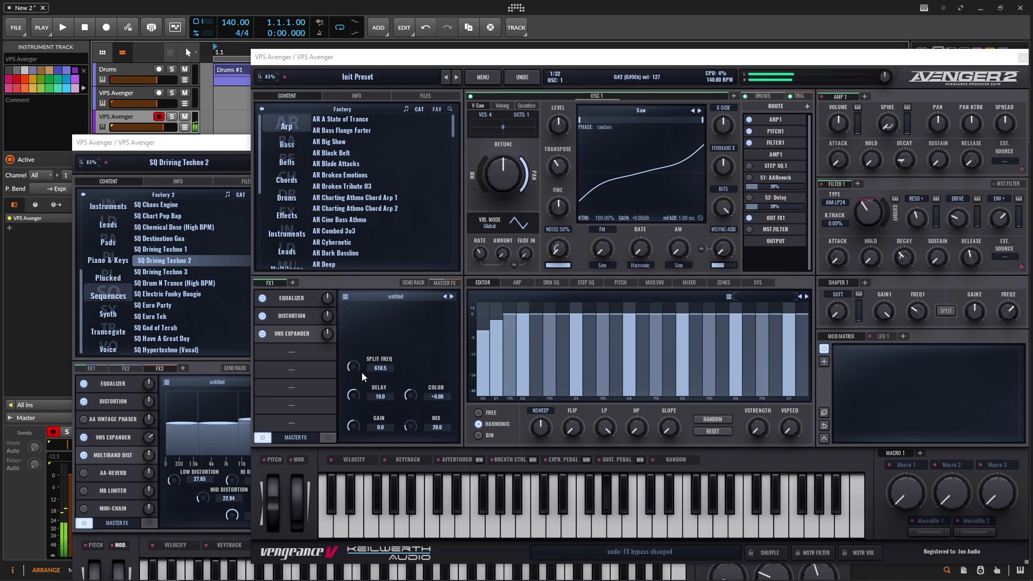
left_click(301, 351)
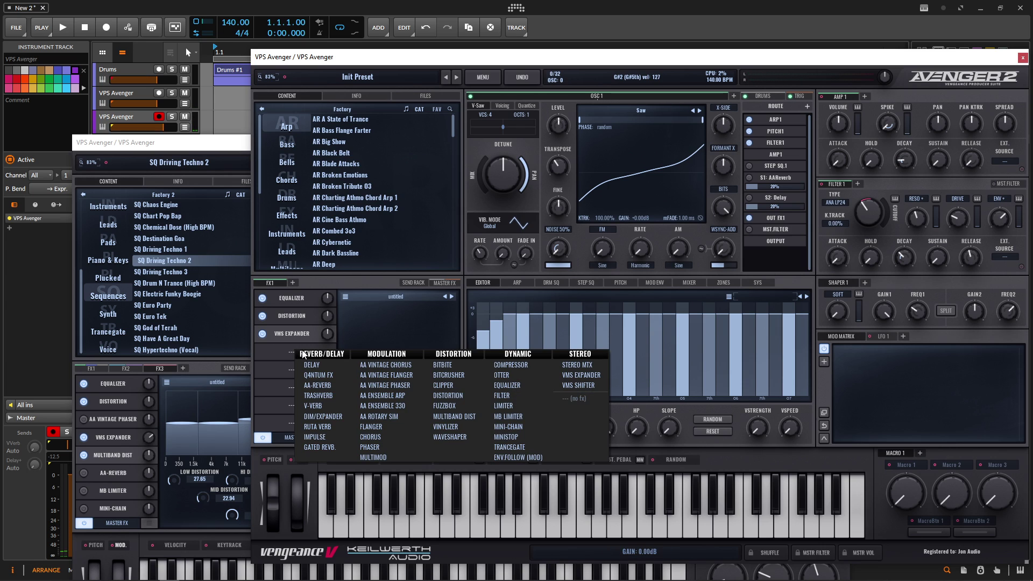
left_click(464, 416)
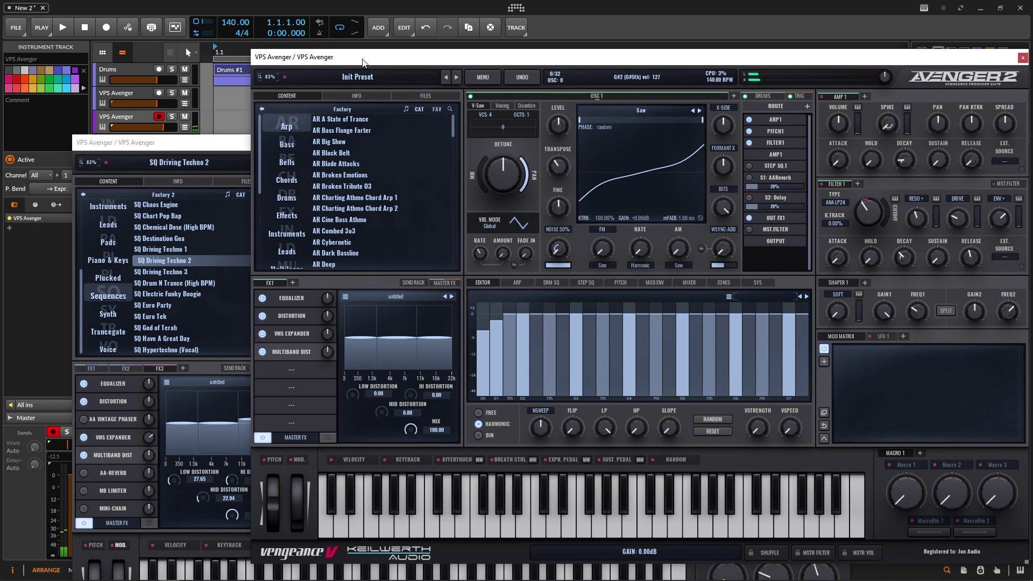
left_click_drag(215, 147, 163, 138)
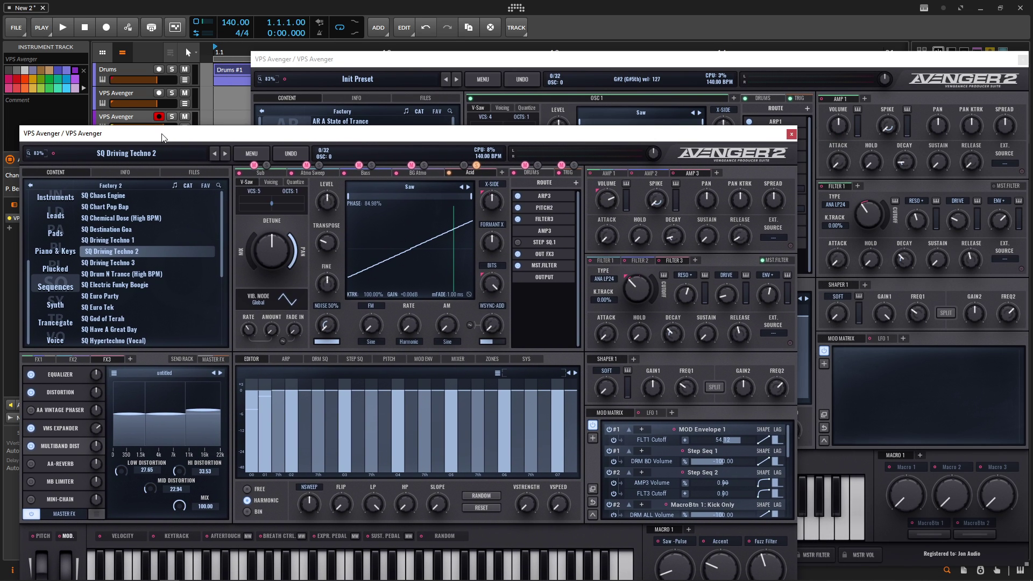
left_click(434, 59)
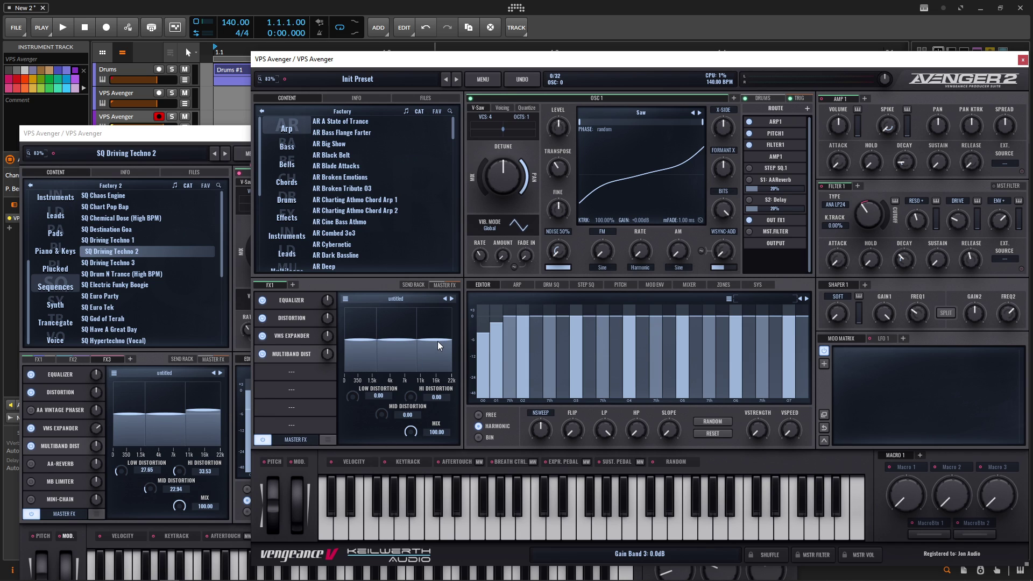
- Set multiband distortion amounts to low 25.90, mid 22.89, high 33.73, then A/B it with bypass
left_click_drag(438, 335, 438, 337)
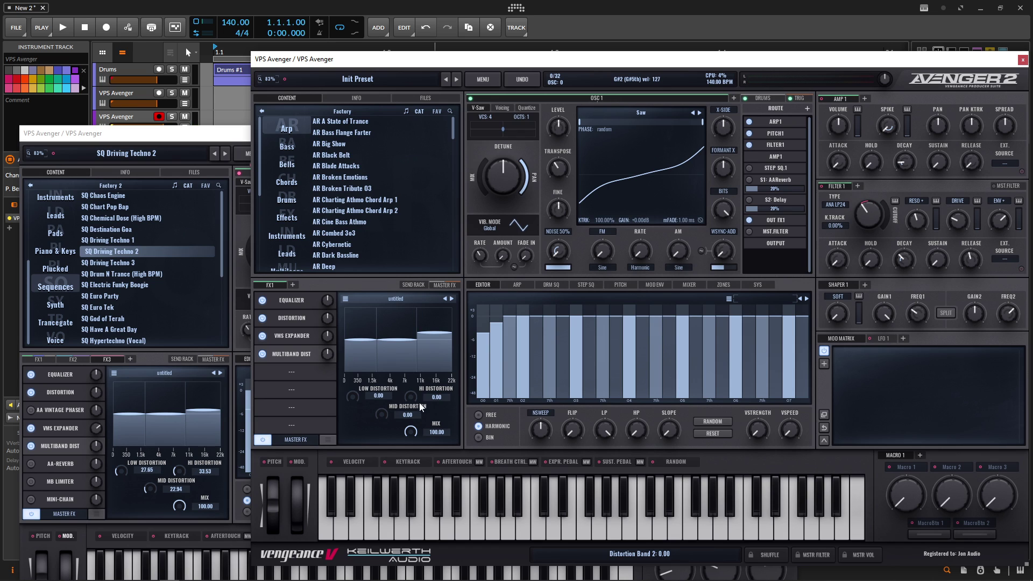
mouse_move(354, 402)
left_mouse_down()
mouse_move(354, 389)
mouse_move(350, 402)
left_mouse_up()
left_click_drag(350, 404, 354, 376)
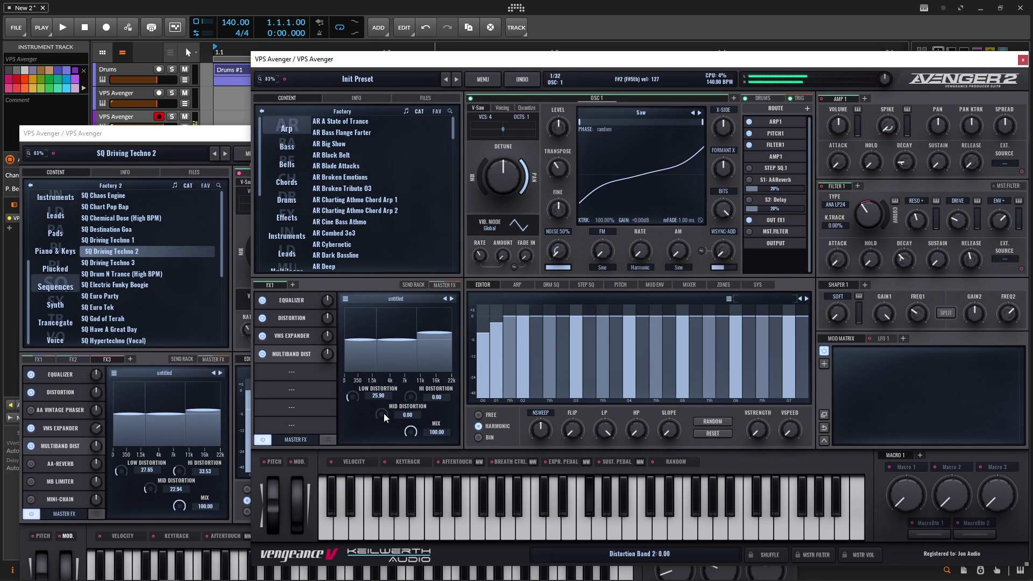
left_click_drag(385, 406, 385, 392)
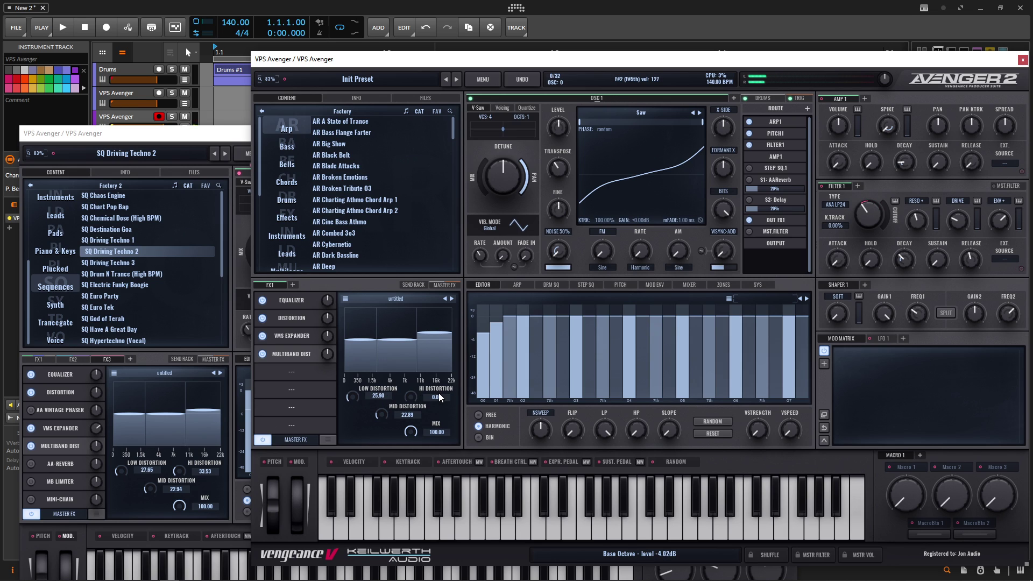
left_click_drag(412, 398, 412, 383)
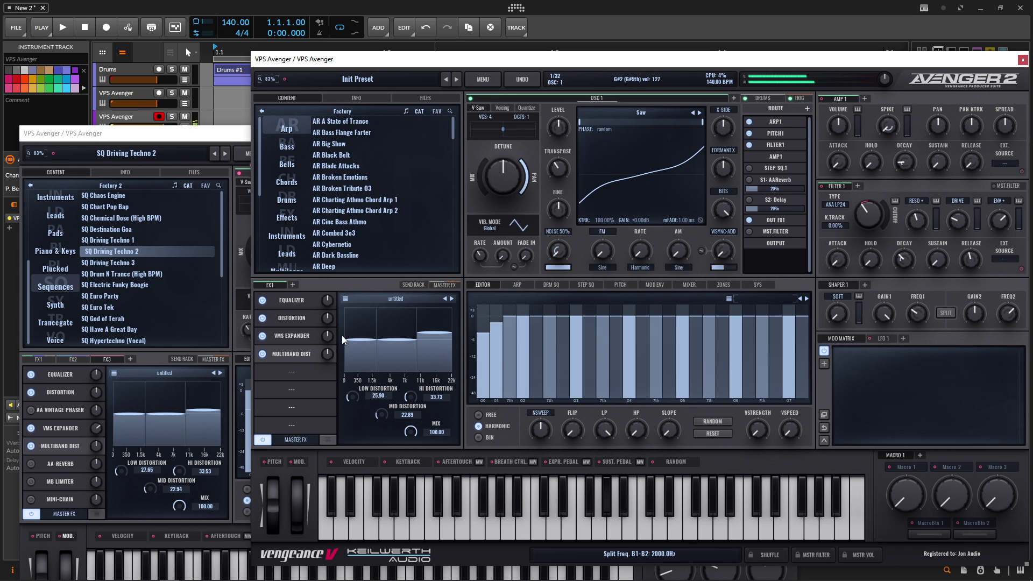
left_click(263, 354)
left_click(265, 355)
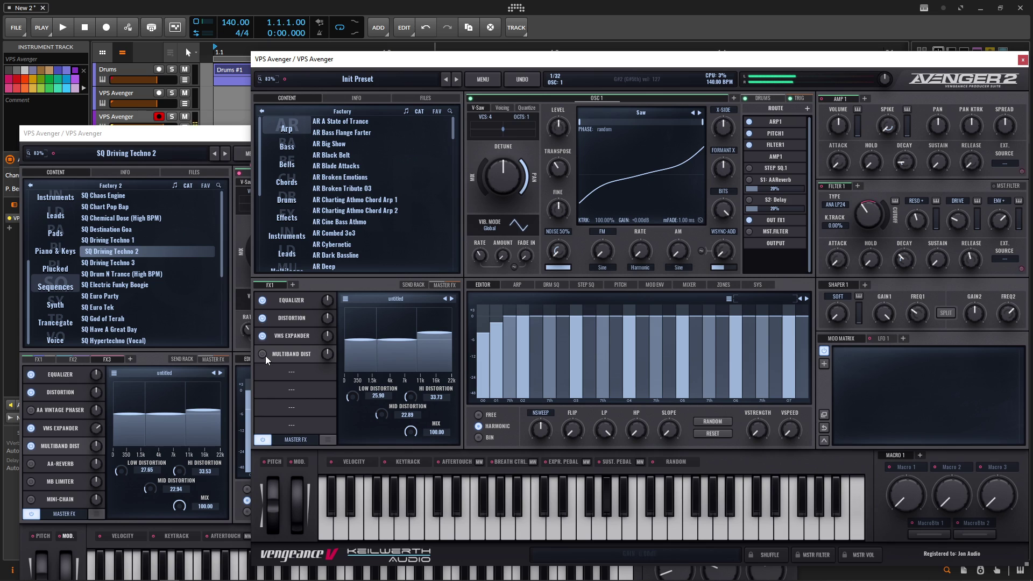
- Add an AA-Reverb to FX1 with shorter predelay, highs cut near 9566 Hz and mix 12.59
left_click(301, 372)
left_click(328, 409)
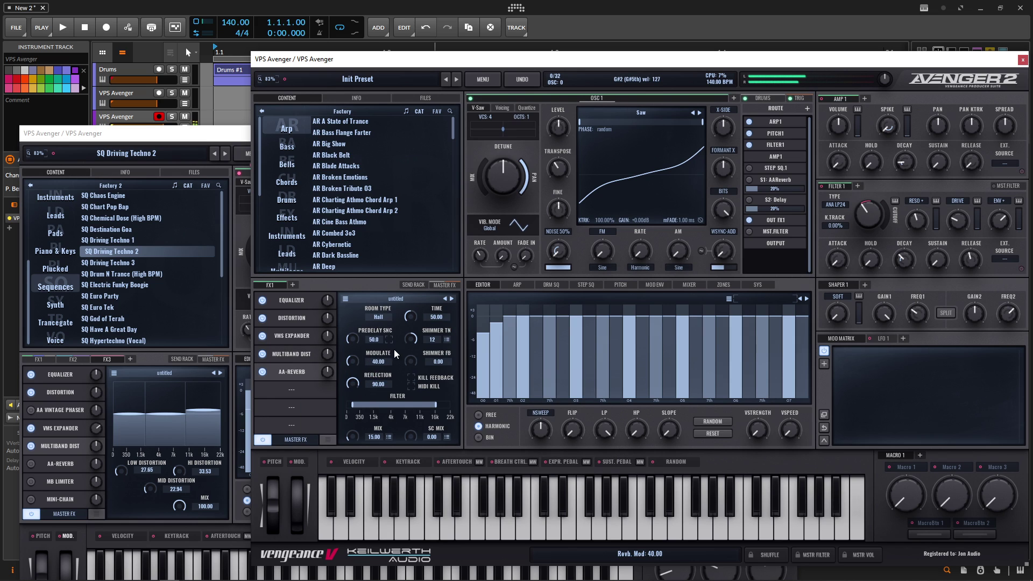
left_click_drag(352, 338, 353, 347)
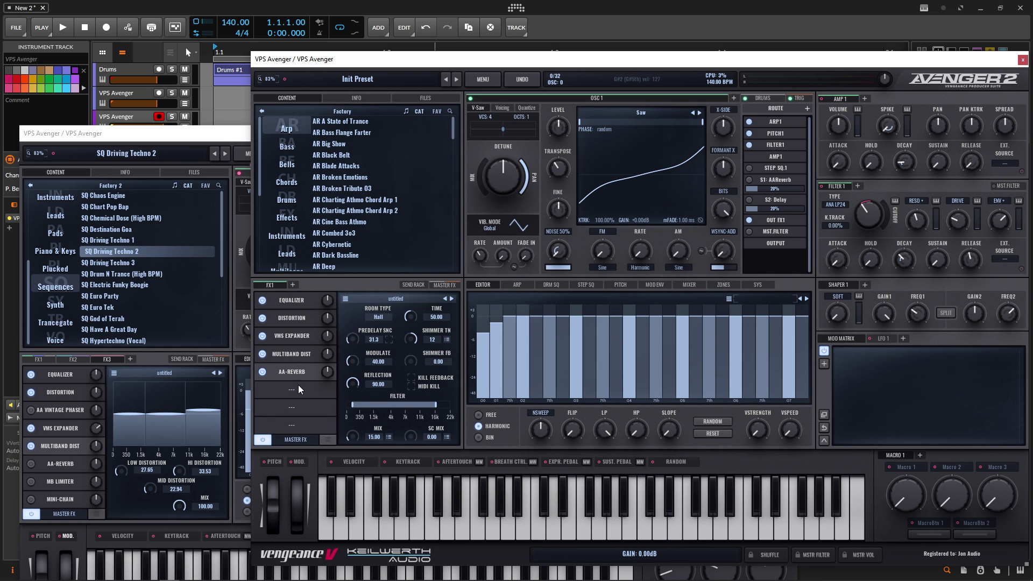
left_click(53, 462)
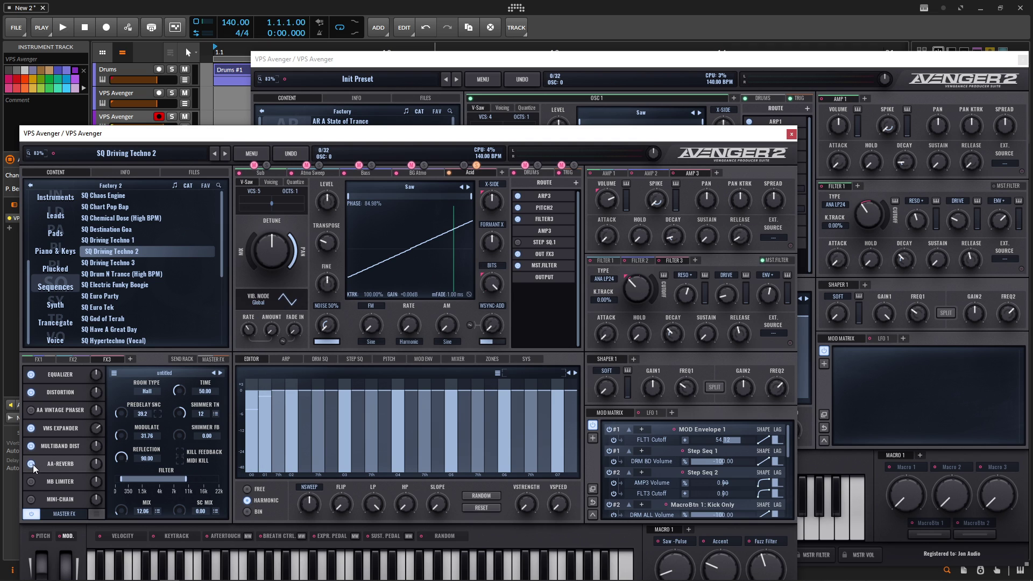
left_click(790, 91)
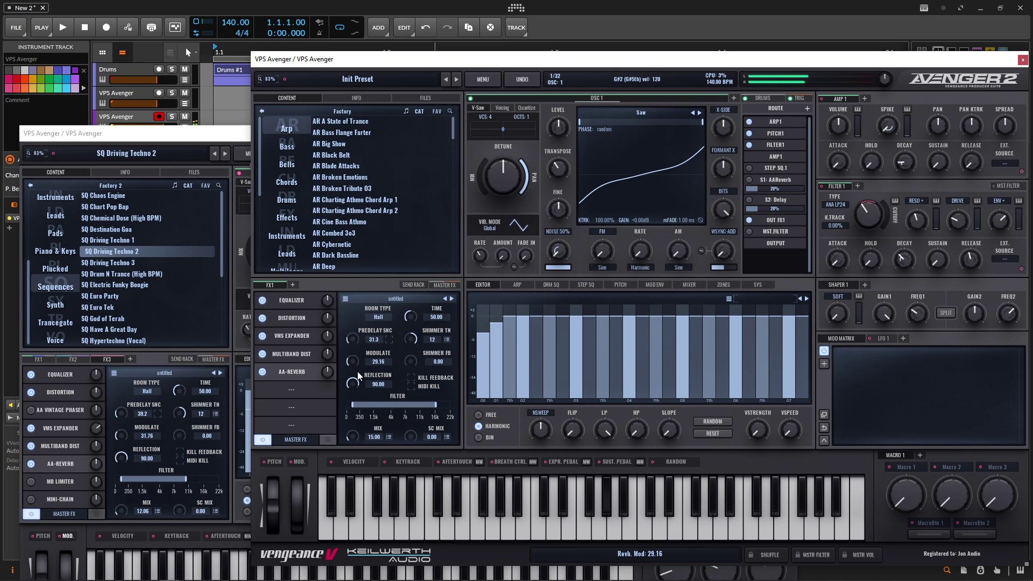
left_click_drag(435, 404, 411, 409)
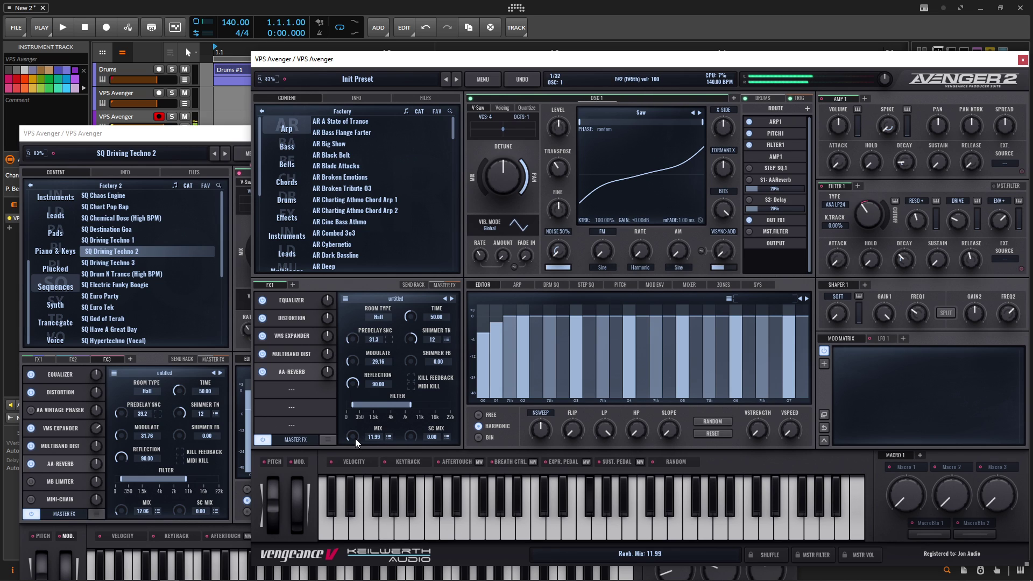
left_click_drag(355, 438, 388, 422)
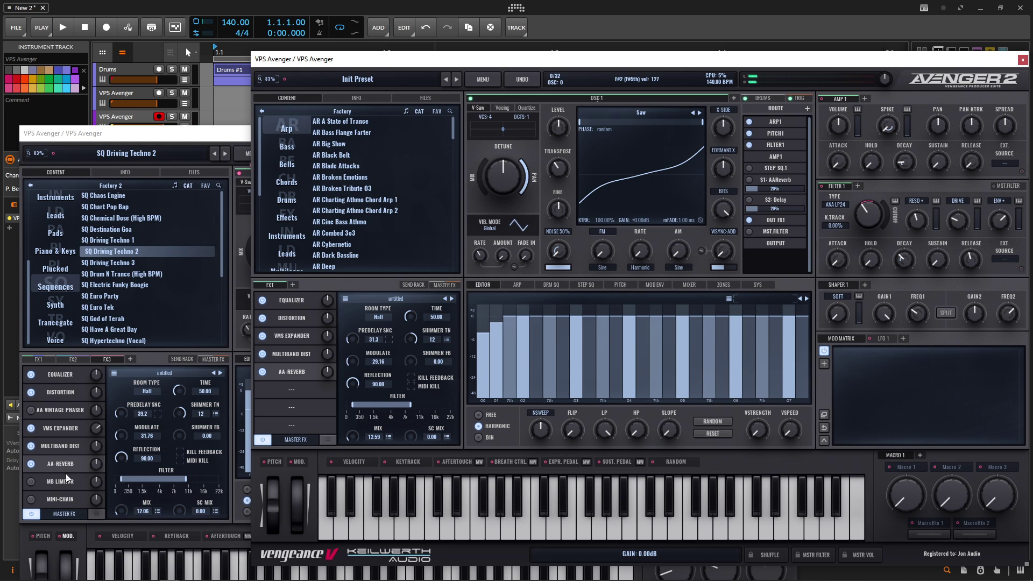
- Check the reference's MB Limiter settings and add an MB Limiter to the Init Preset's FX1 rack
left_click(44, 484)
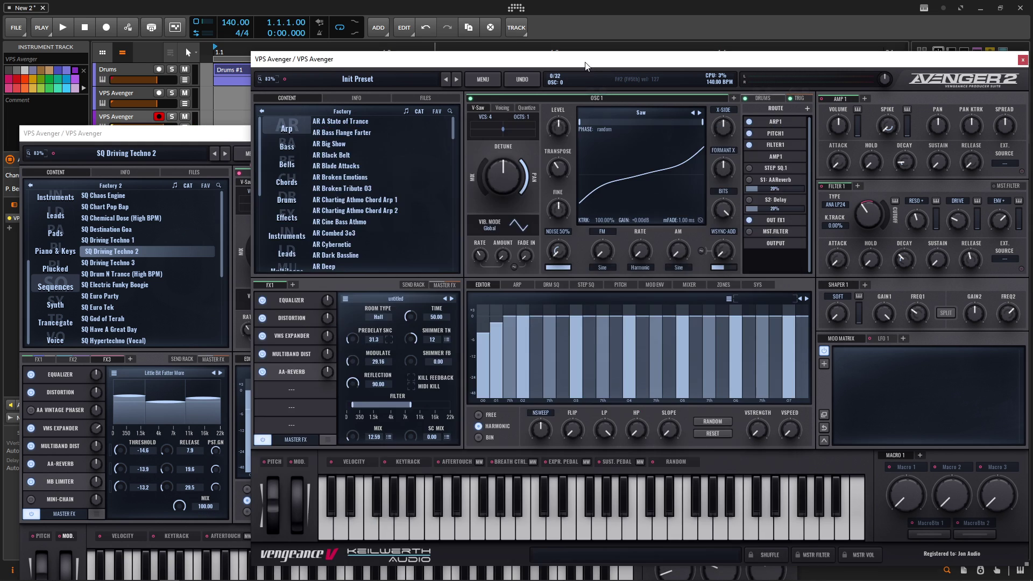
left_click(505, 59)
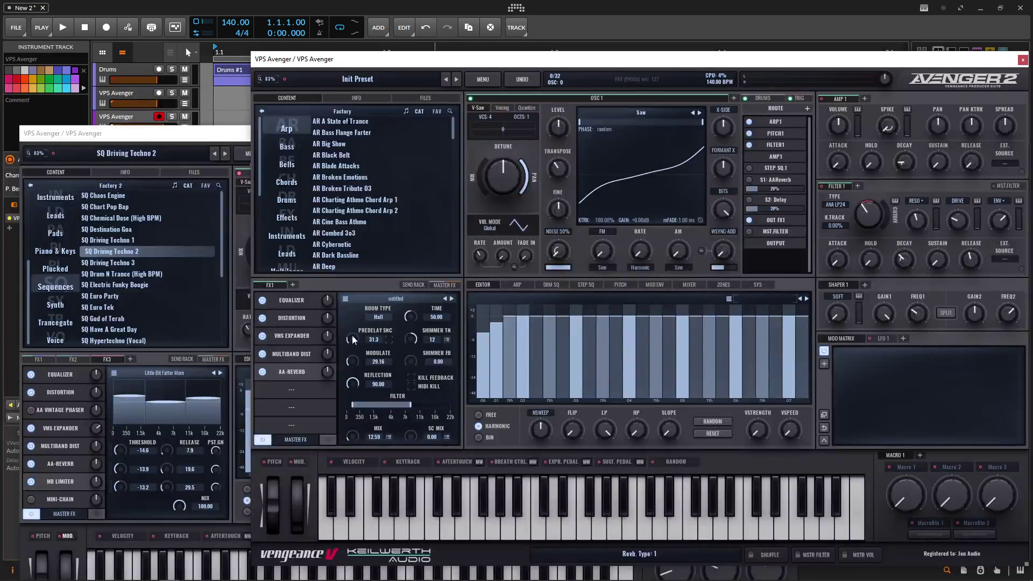
left_click(295, 389)
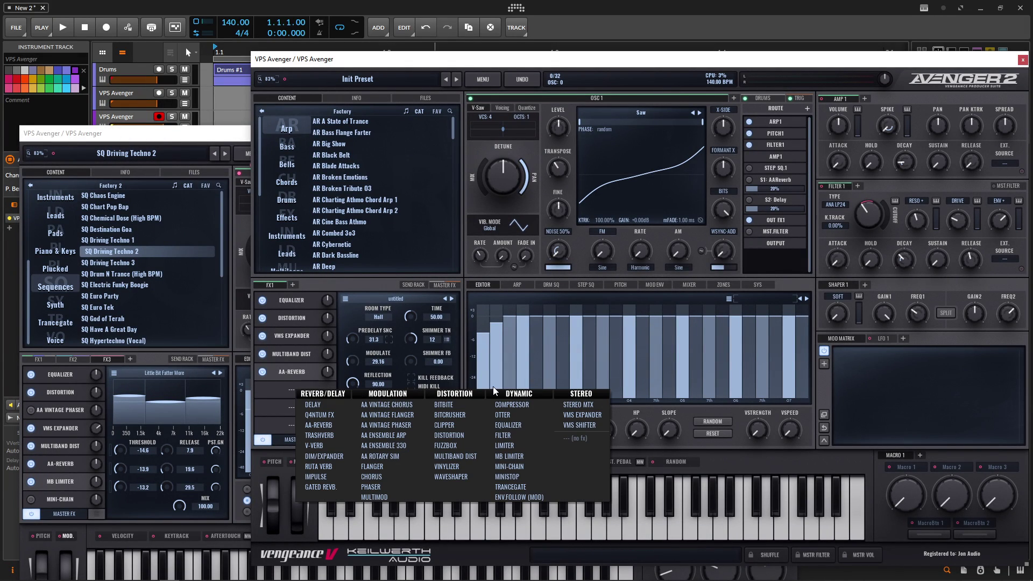
left_click(511, 456)
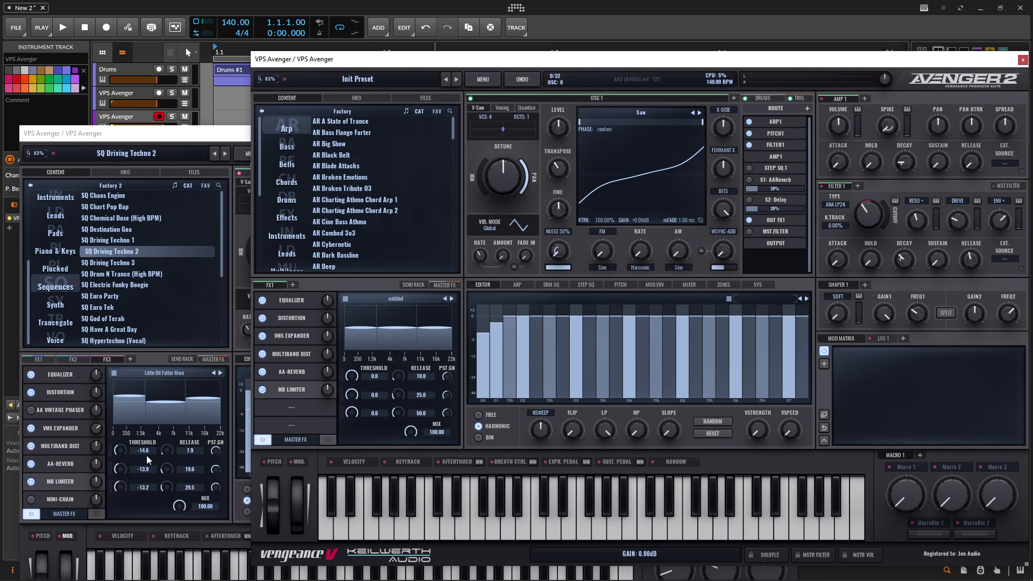
- Lower band 1 threshold to -5.3, boost the top band gain, shorten band 1 release, and enable it
left_click_drag(355, 377, 358, 388)
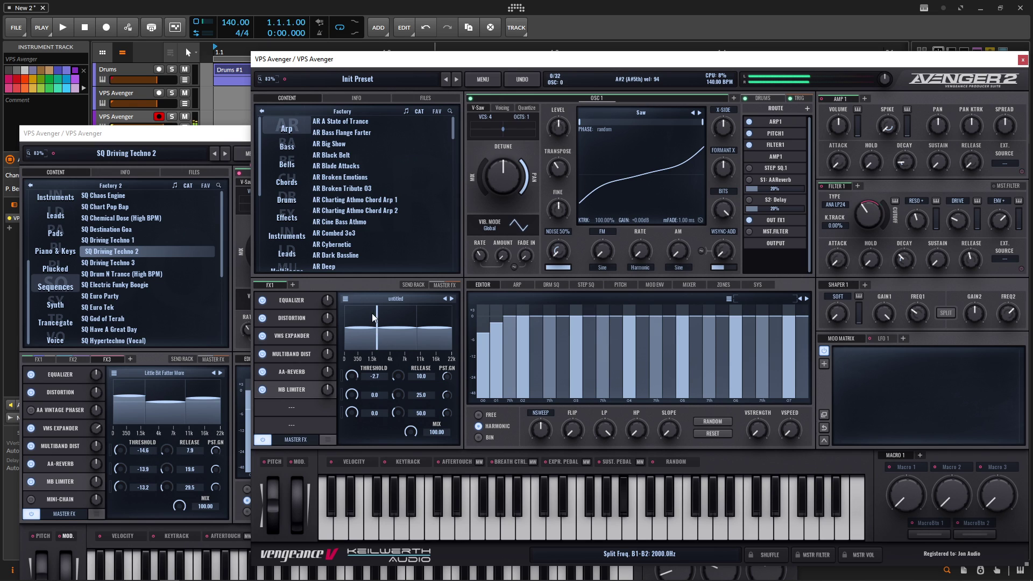
scroll(366, 324, "up", 2)
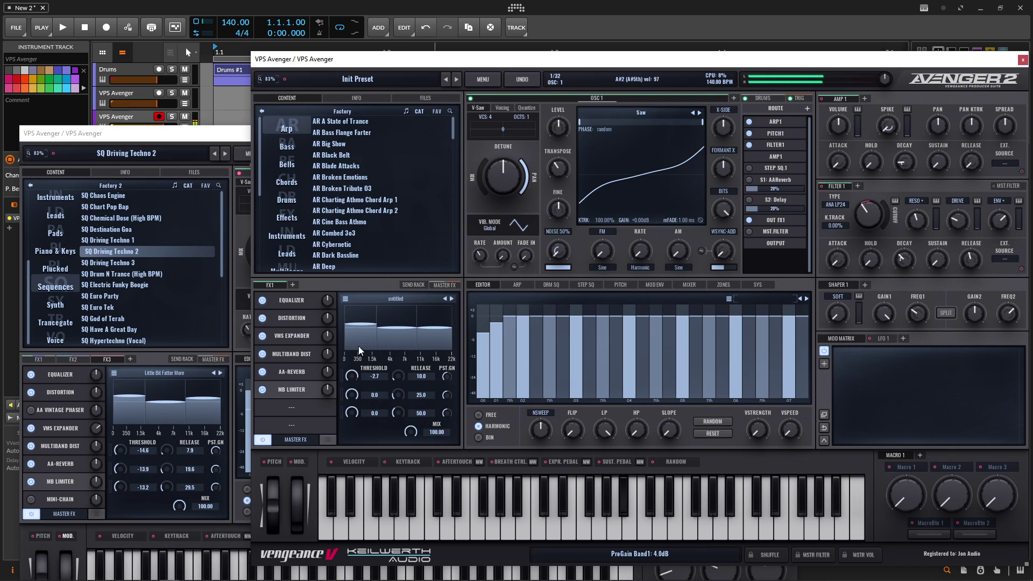
left_click_drag(350, 382, 354, 417)
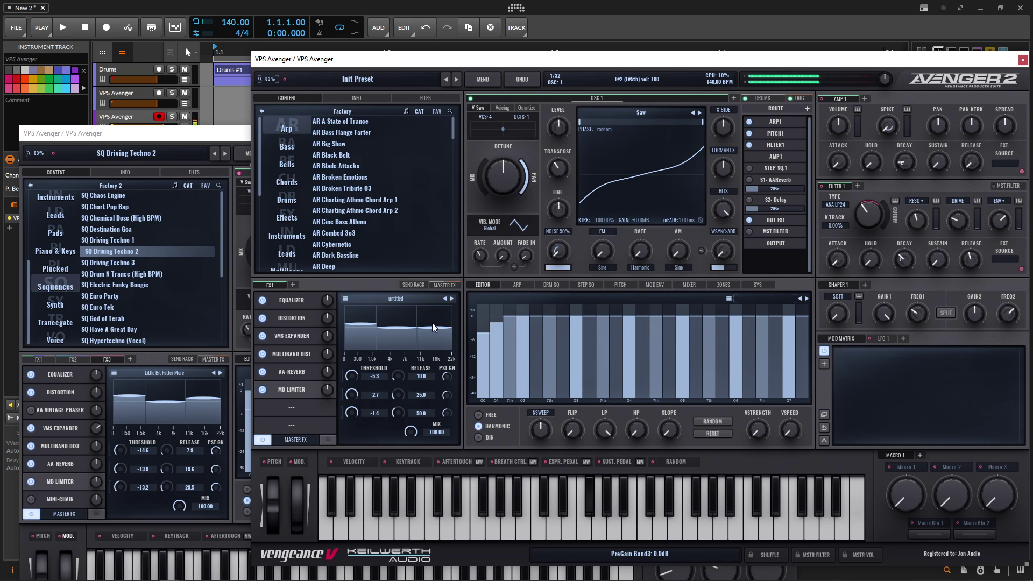
left_click_drag(425, 327, 425, 322)
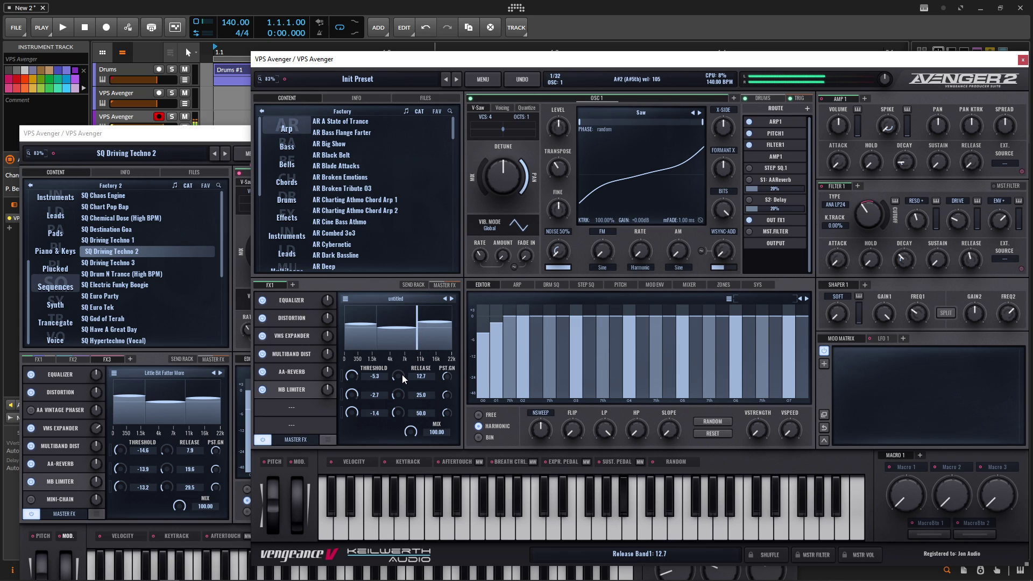
left_click_drag(402, 375, 402, 377)
left_click(263, 390)
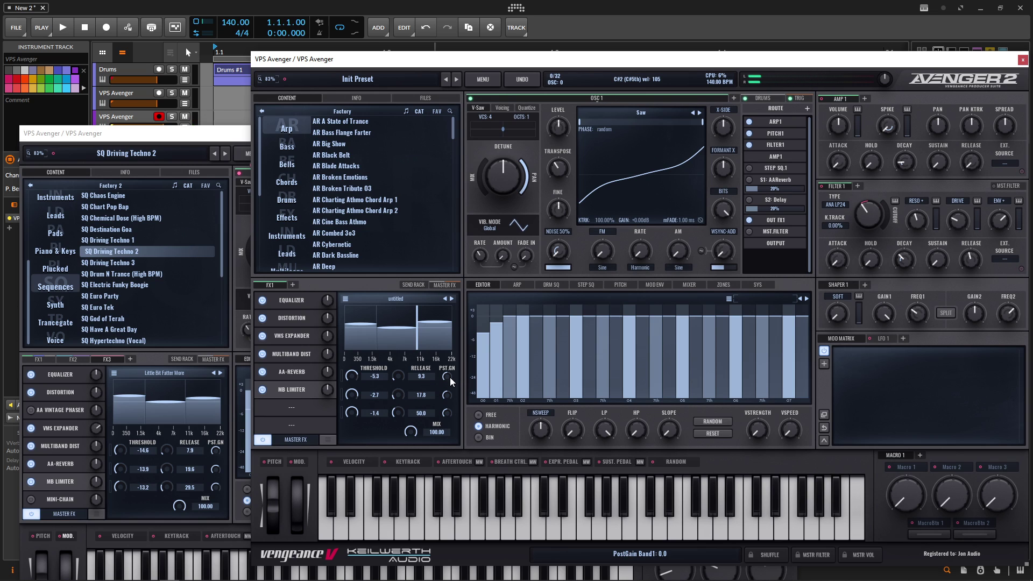
scroll(447, 376, "up", 3)
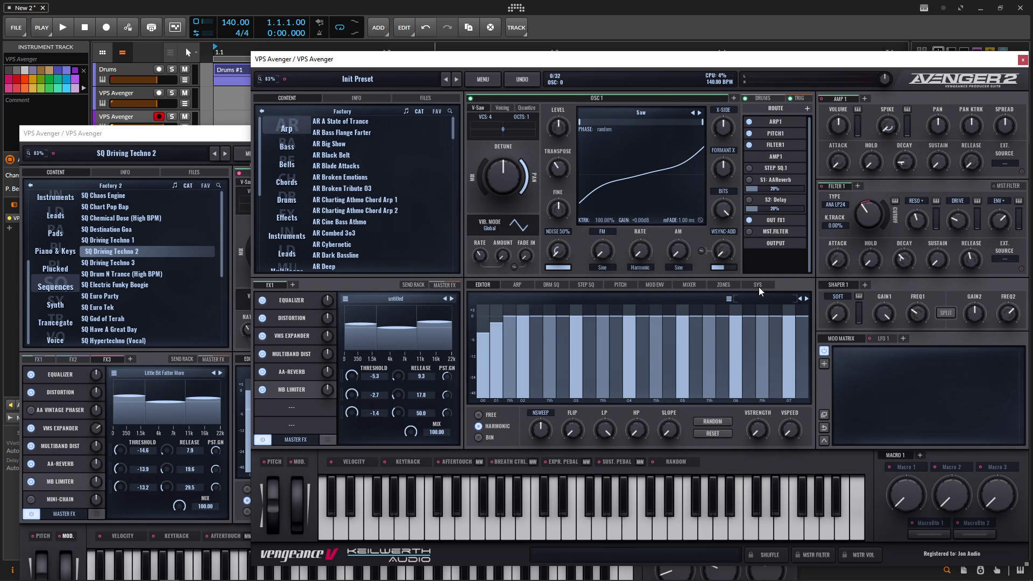
- Drop Filter 1 cutoff to about 306 Hz and lengthen the filter envelope decay to about 1979 ms
mouse_move(870, 202)
left_mouse_down()
mouse_move(871, 185)
mouse_move(867, 220)
left_mouse_up()
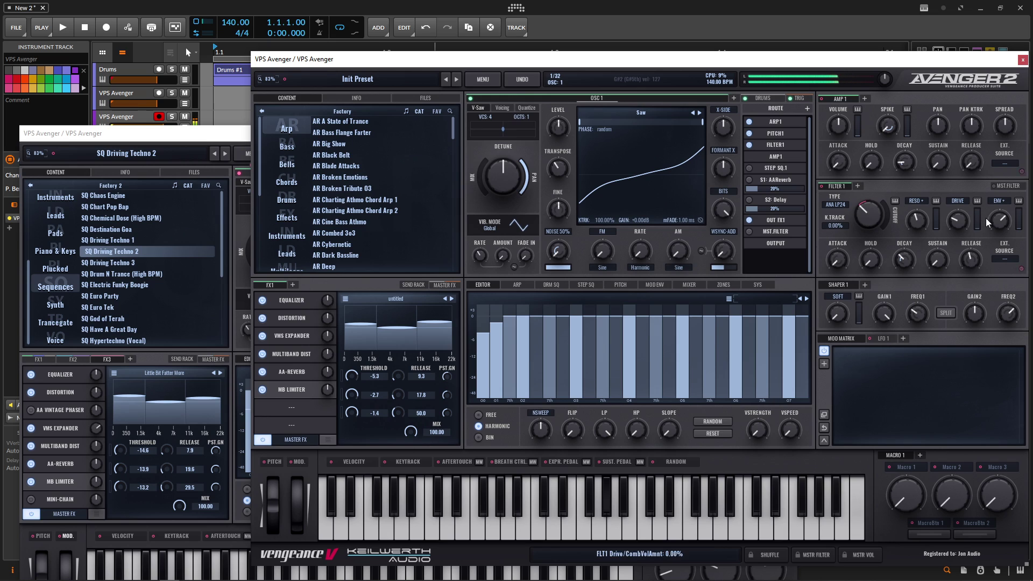
mouse_move(940, 263)
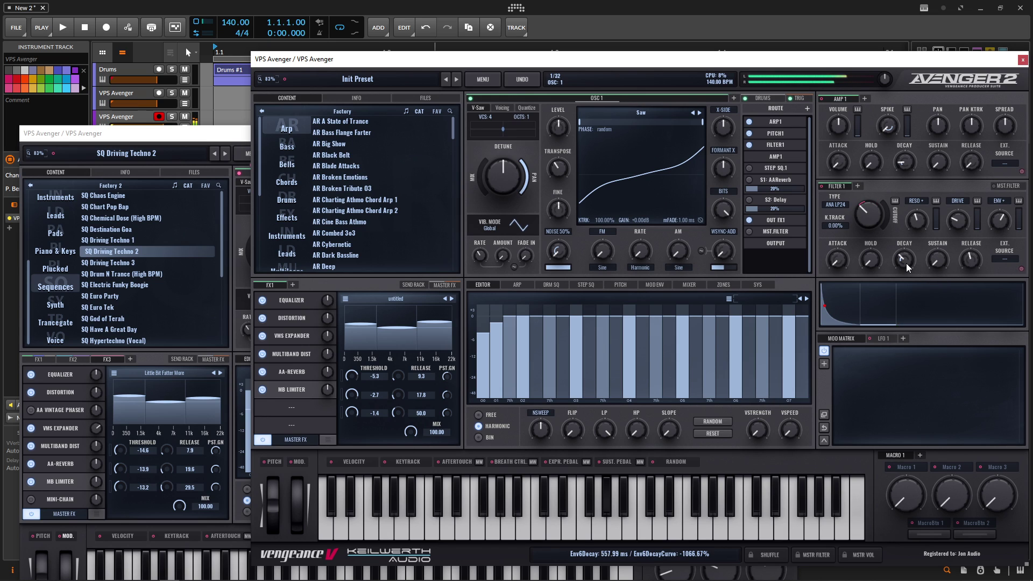
left_click_drag(906, 263, 870, 213)
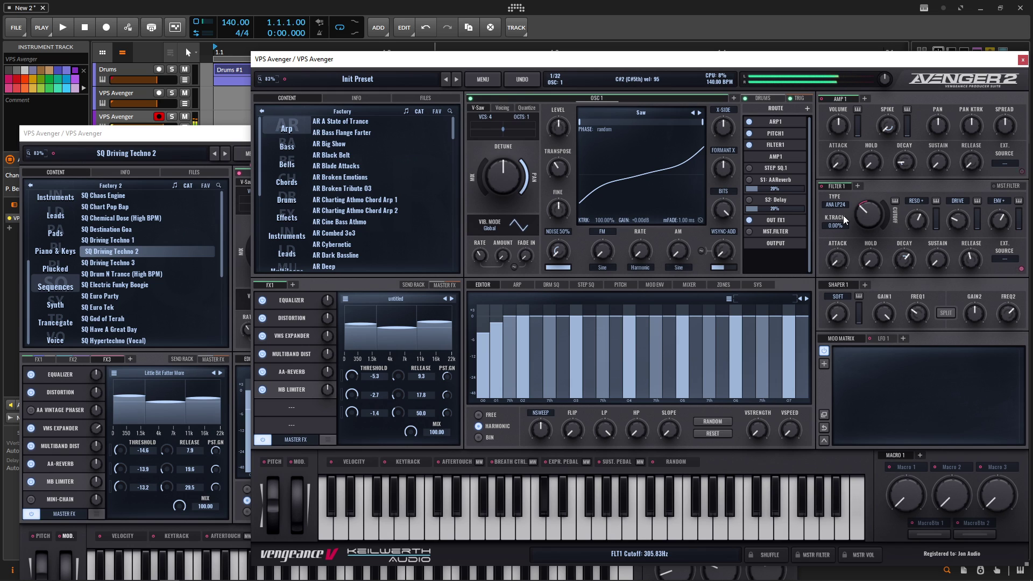
- Add a Compressor to an empty master FX slot and lower its threshold to about -8.4 dB
left_click(447, 284)
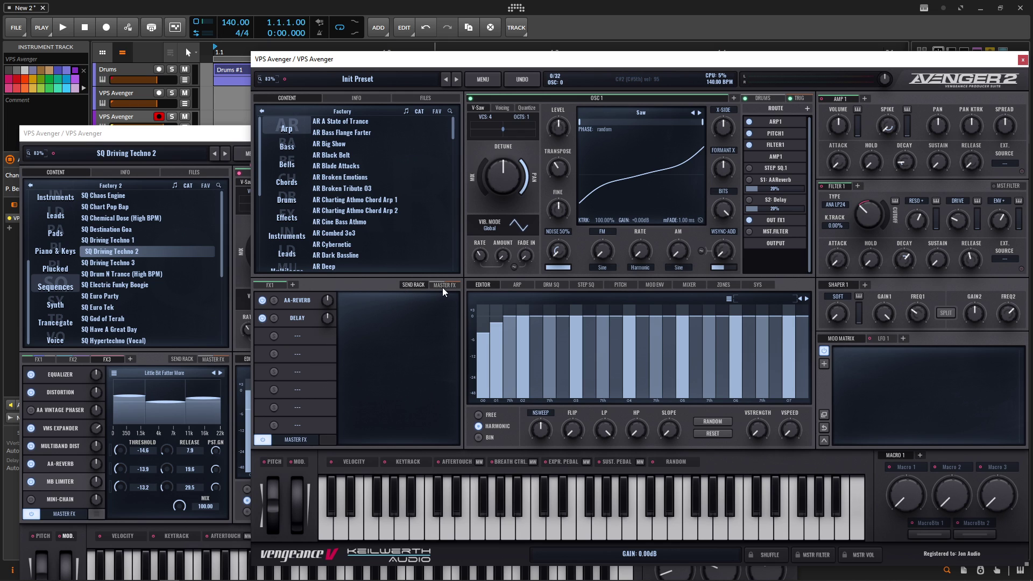
left_click(287, 316)
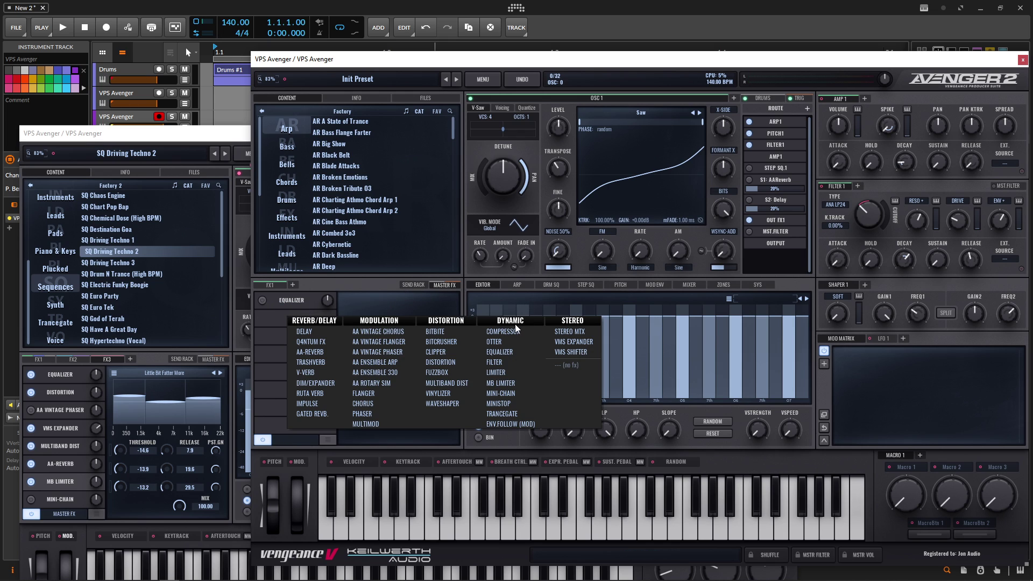
left_click(476, 333)
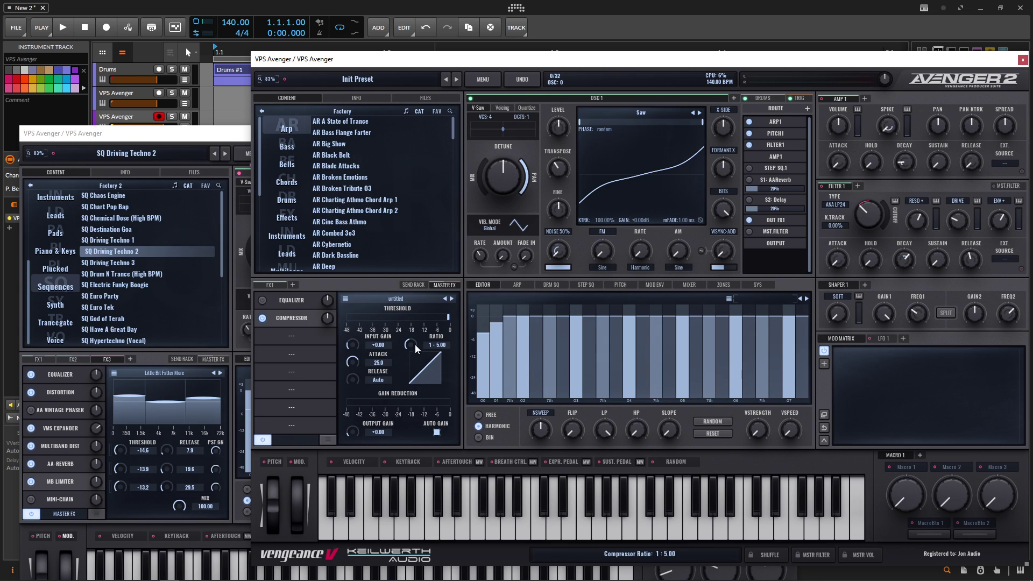
left_click_drag(449, 318, 419, 325)
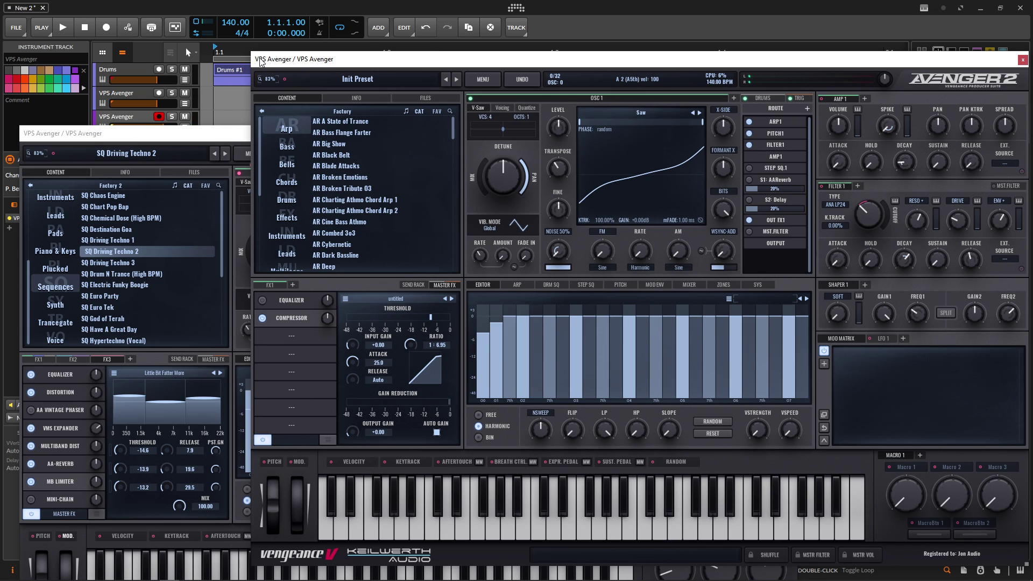
- Play the patch and nudge the Filter 1 cutoff up slightly while listening
key("space")
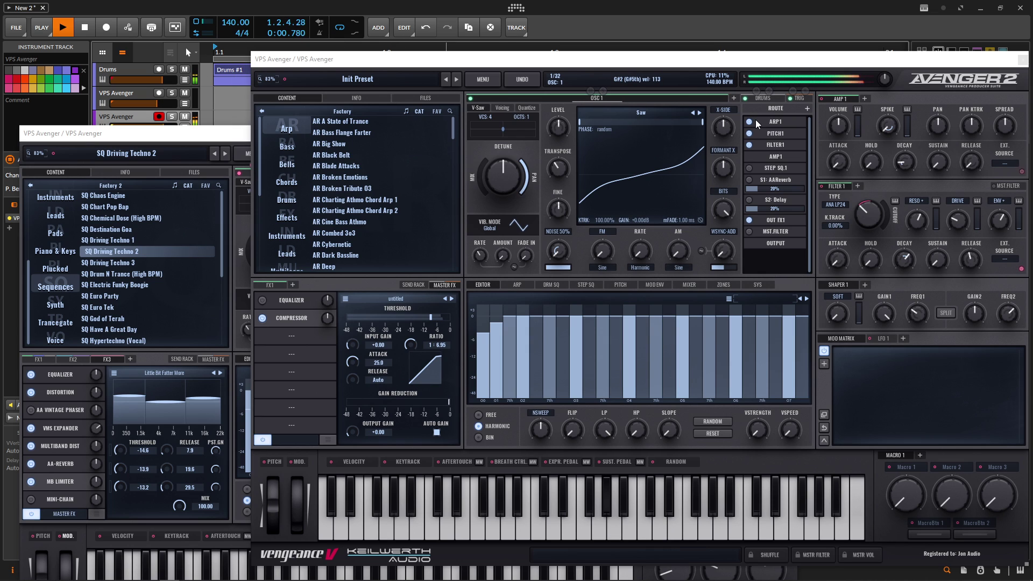
left_click(874, 220)
mouse_move(873, 217)
left_mouse_down()
mouse_move(873, 193)
mouse_move(873, 212)
left_mouse_up()
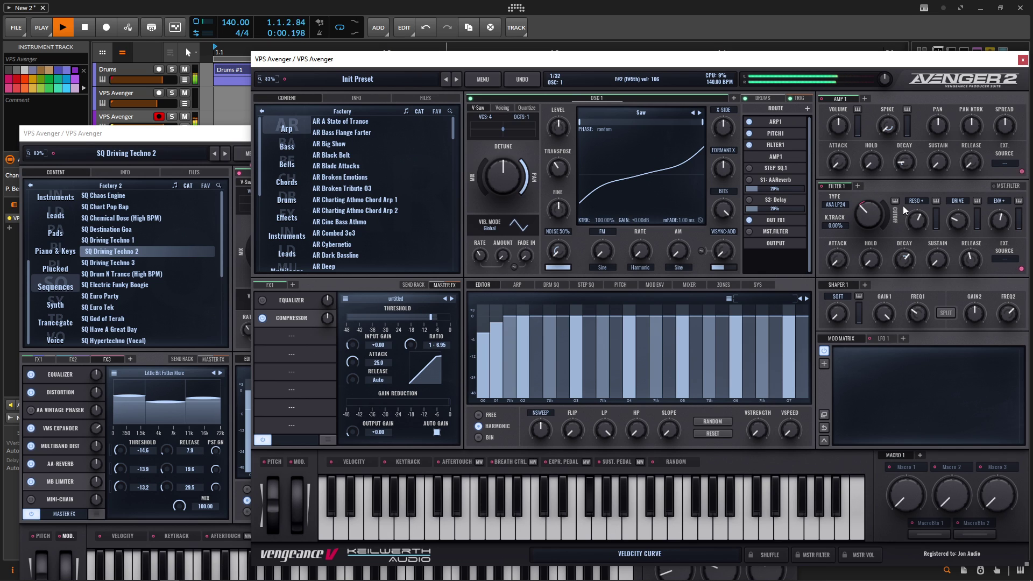
key("space")
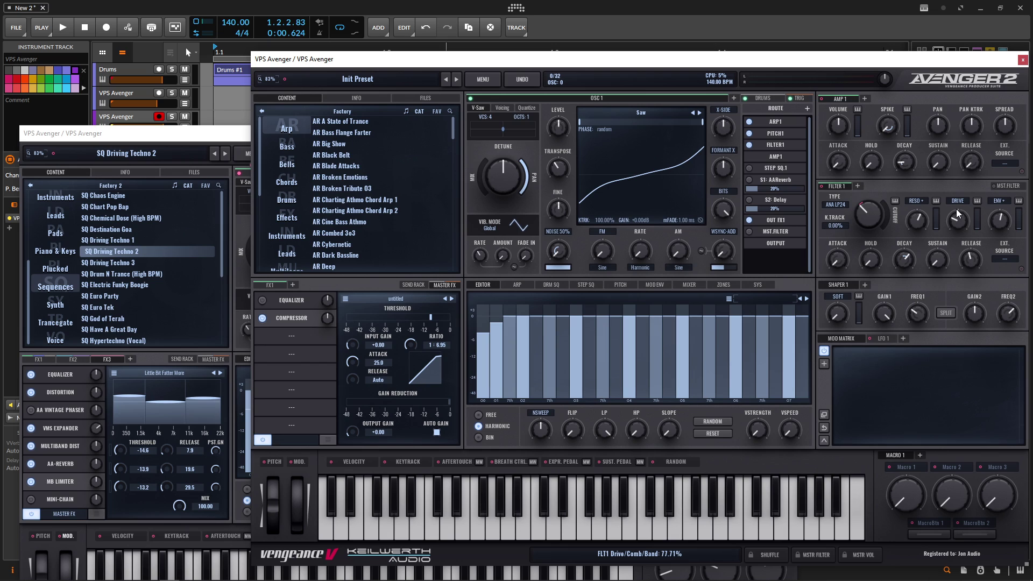
- Raise the filter envelope amount and settle the Filter 1 cutoff near 457 Hz
mouse_move(873, 220)
left_mouse_down()
mouse_move(873, 204)
mouse_move(869, 214)
left_mouse_up()
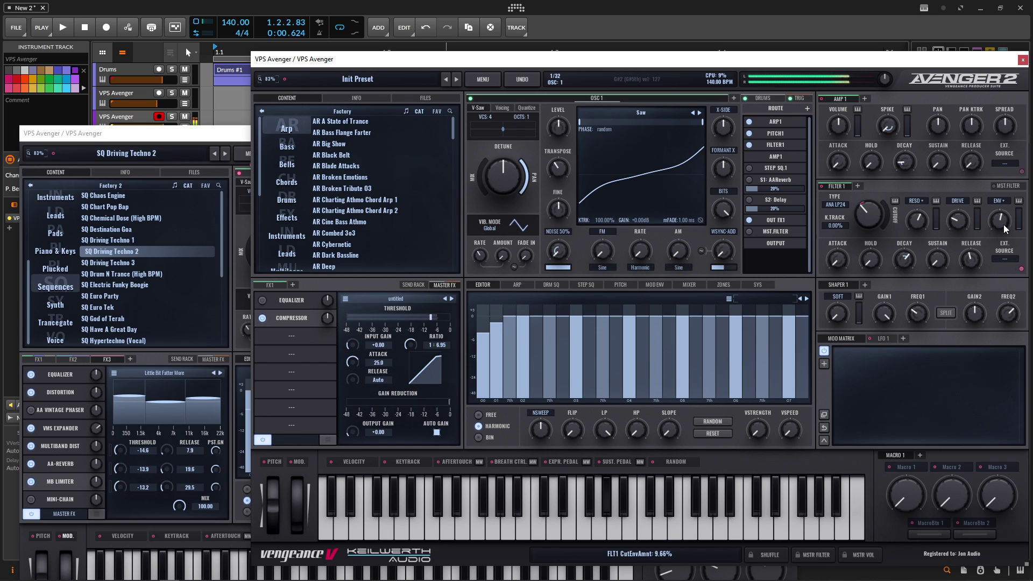
left_click_drag(1003, 224, 1002, 217)
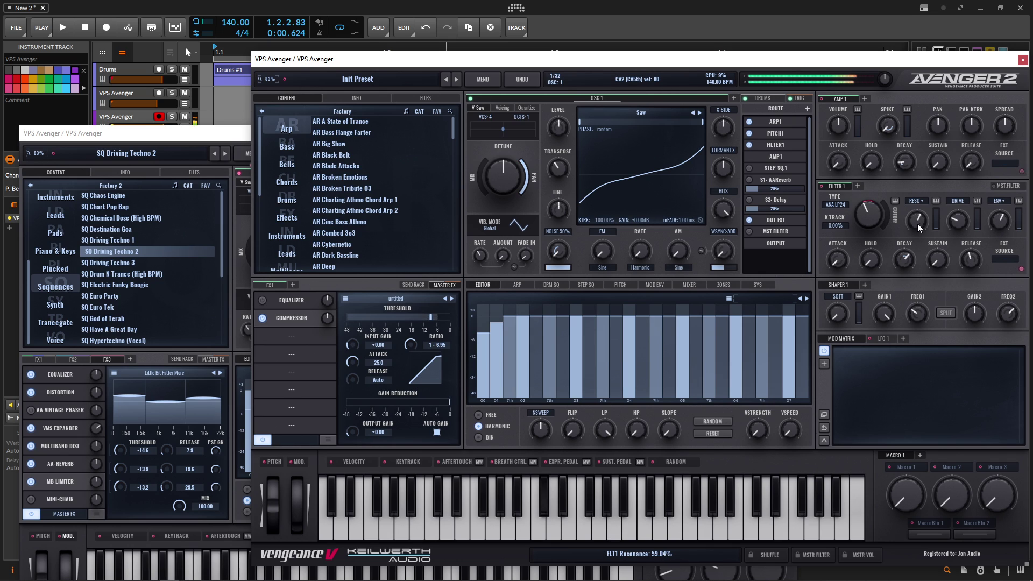
left_click_drag(866, 212, 867, 221)
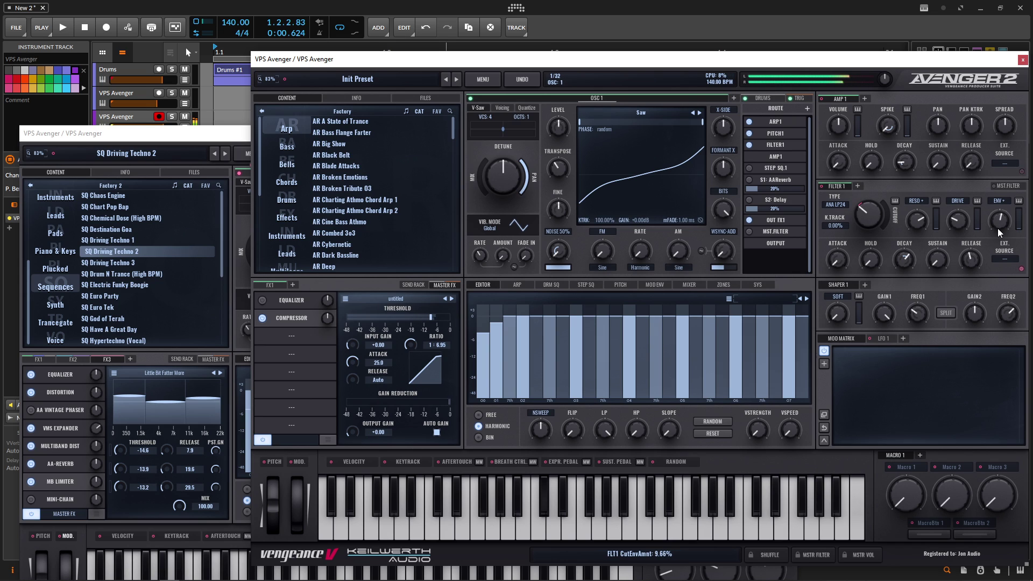
left_click_drag(873, 214, 875, 211)
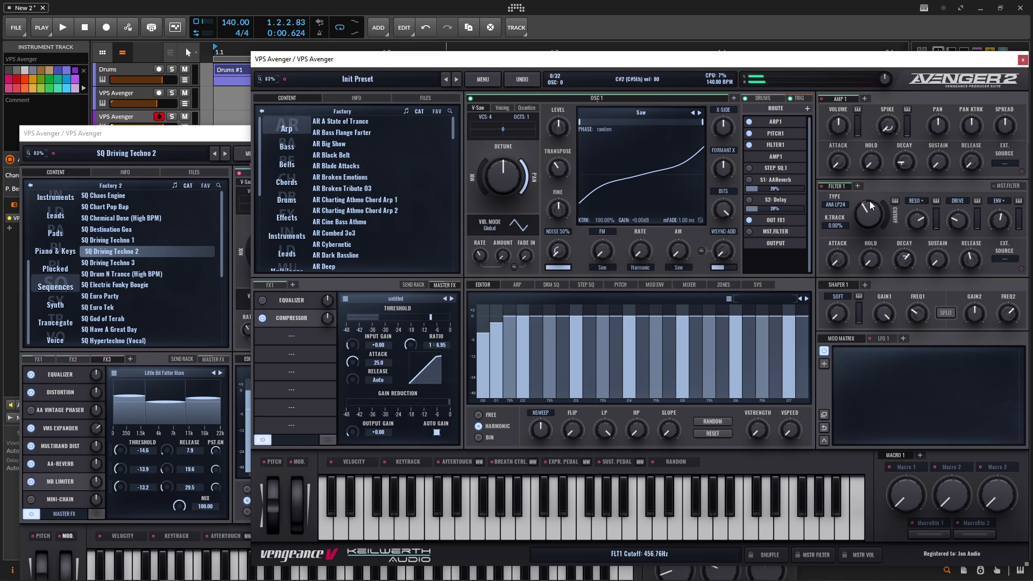
- Switch the effects rack back to the FX1 chain
left_click(280, 285)
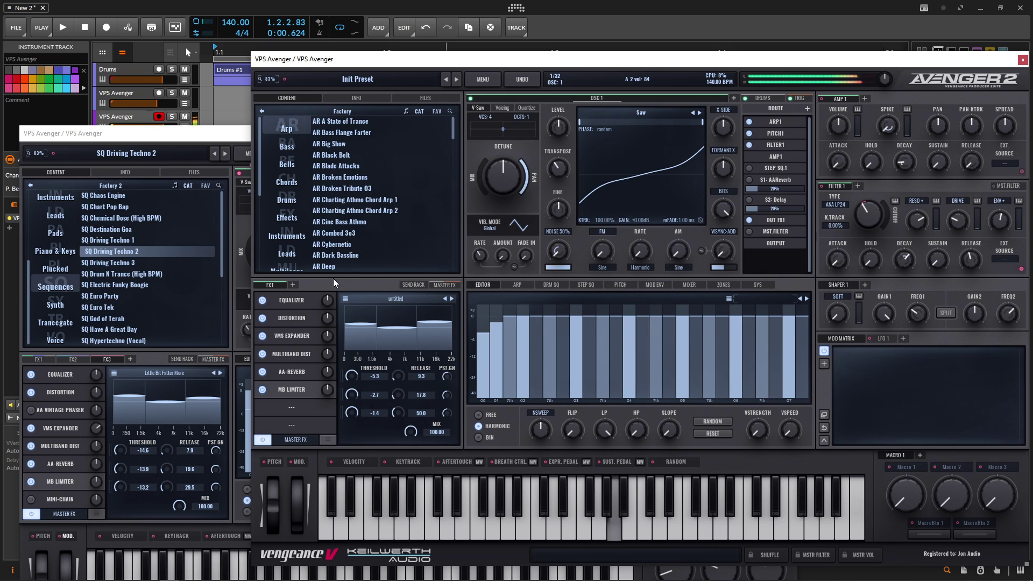
- Edit the ARP 1 pattern: lengthen step 3, raise step 4, lower step 7, and set step 6 to C#
left_click(516, 285)
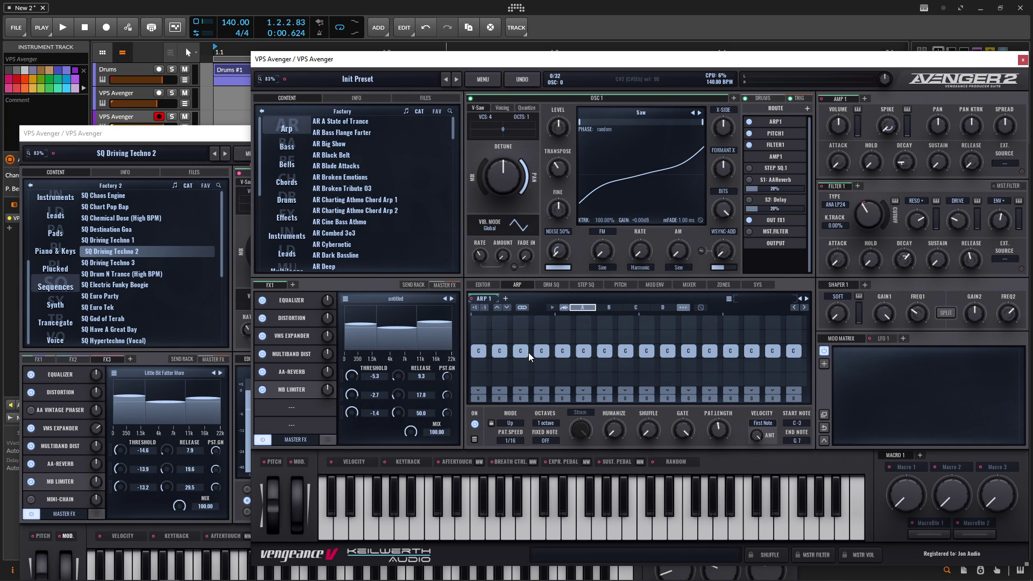
left_click_drag(528, 350, 547, 351)
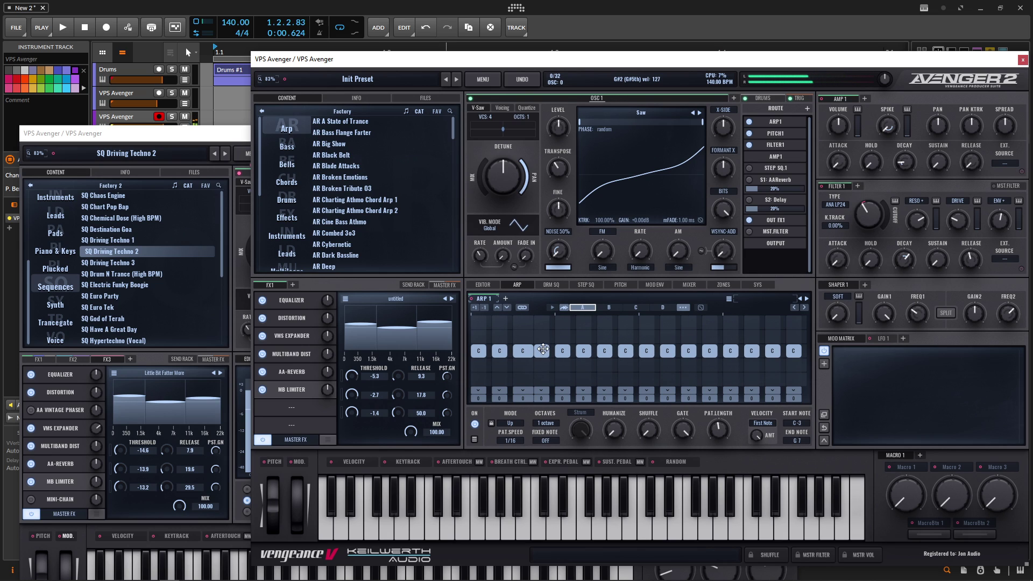
left_click_drag(542, 349, 542, 337)
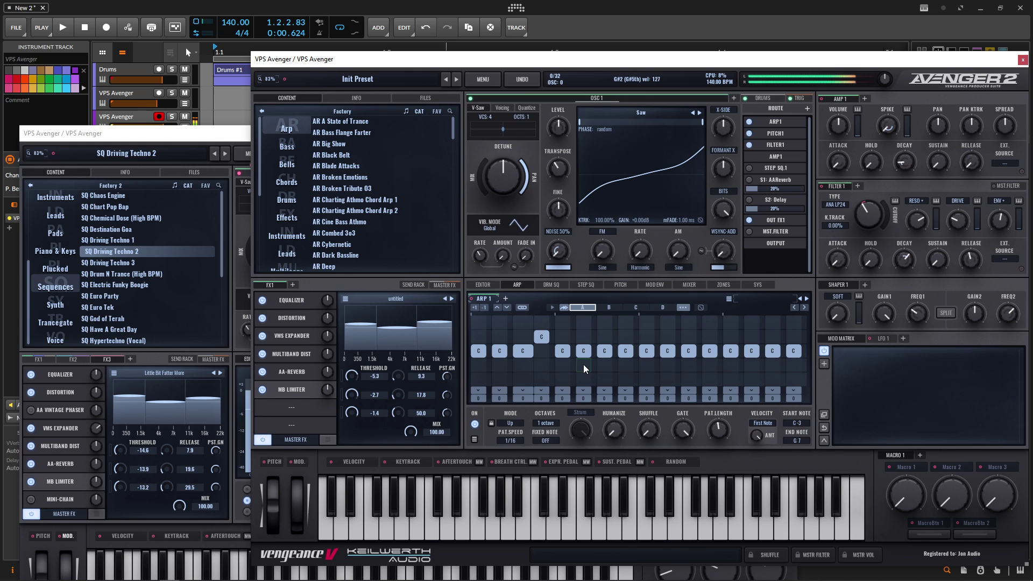
key("space")
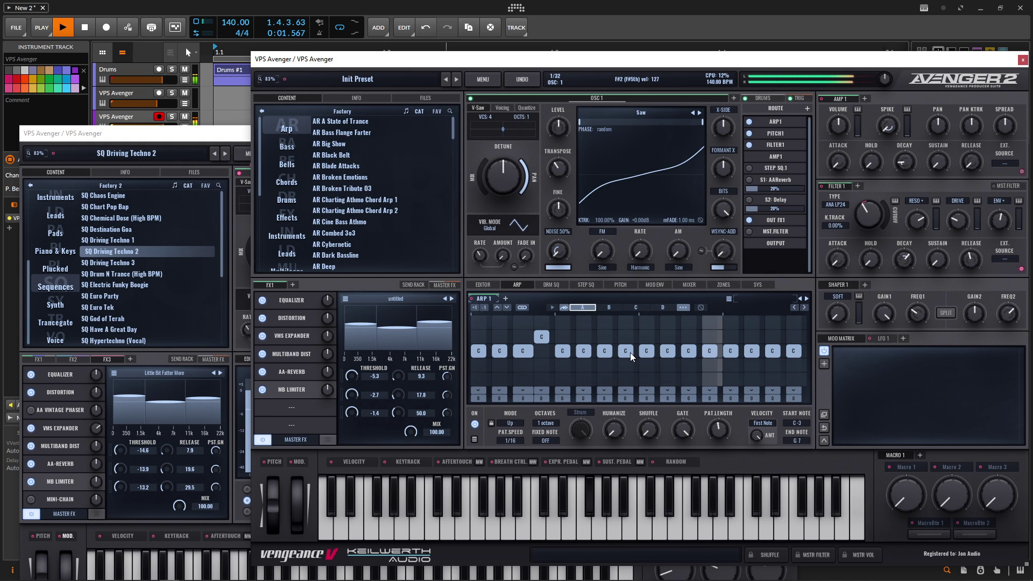
left_click_drag(604, 351, 606, 364)
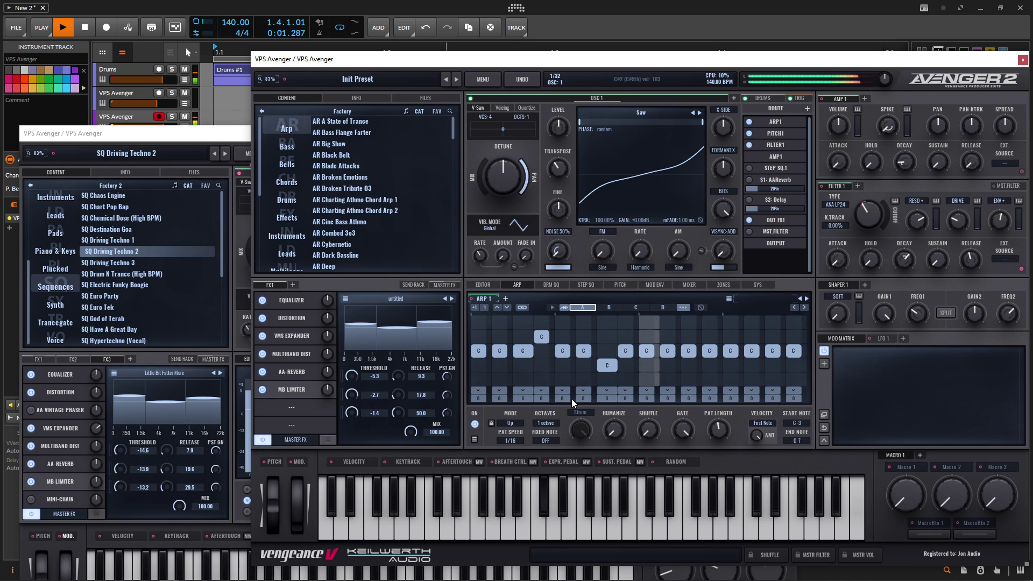
left_click_drag(583, 399, 588, 391)
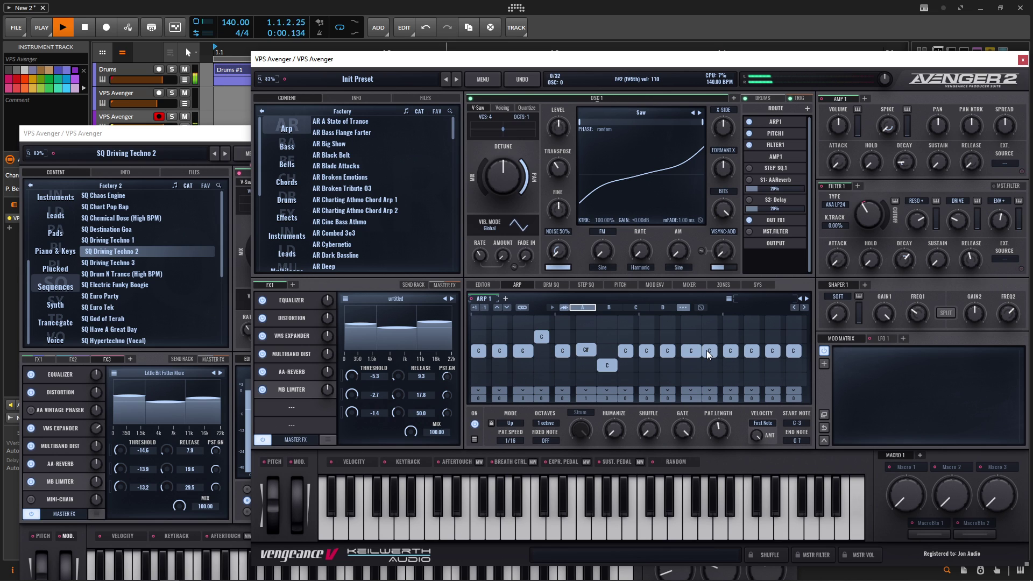
key("space")
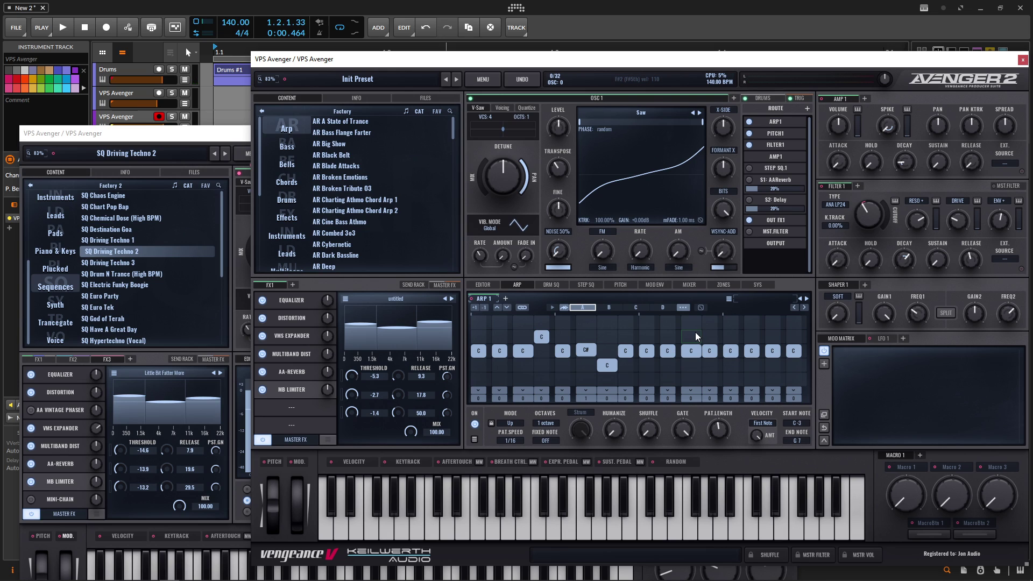
- Load the Porta Legato 303 1 arp pattern, move to Porta Legato 303 2, and play it
left_click(755, 304)
mouse_move(760, 308)
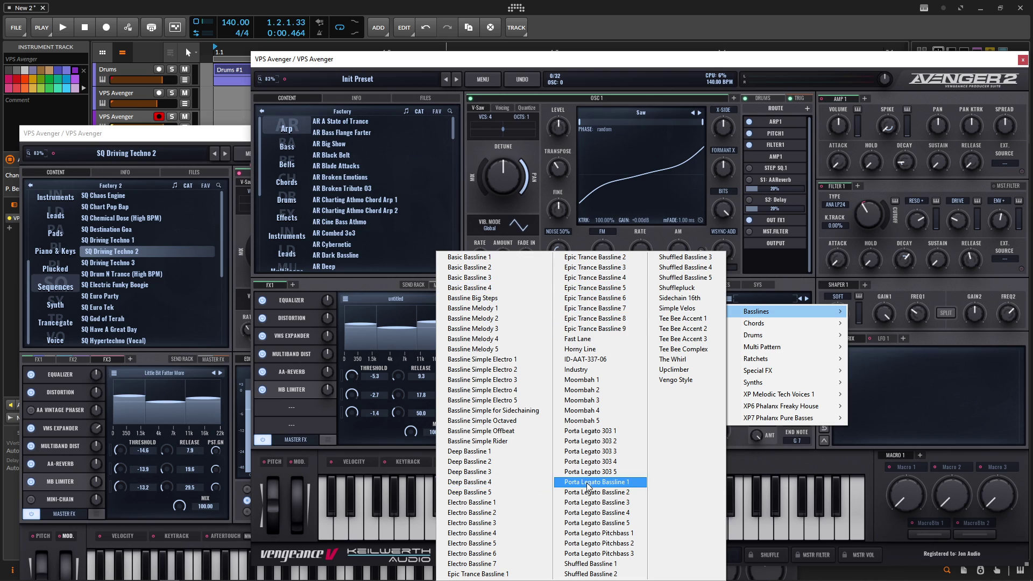
left_click(621, 432)
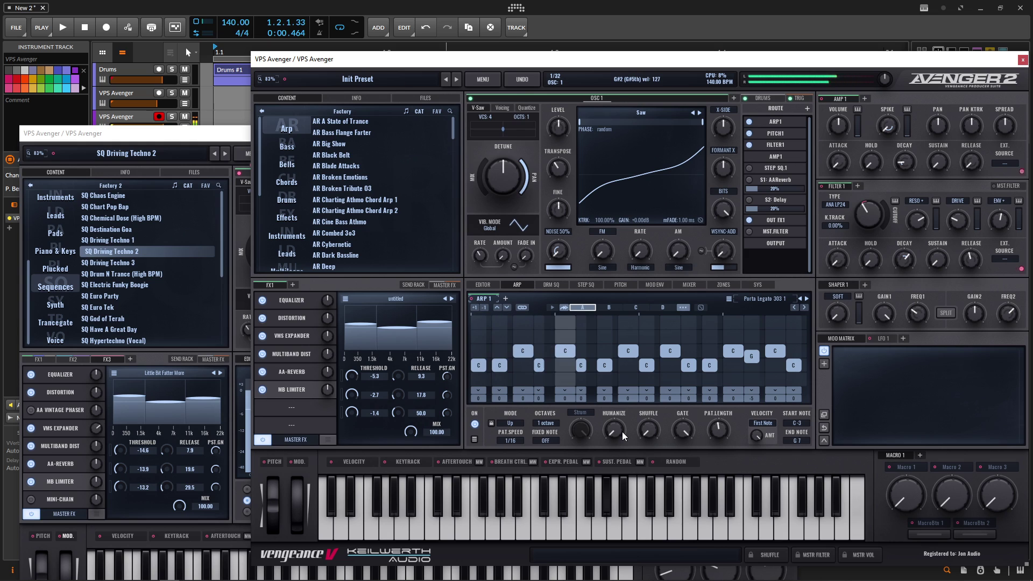
left_click(806, 298)
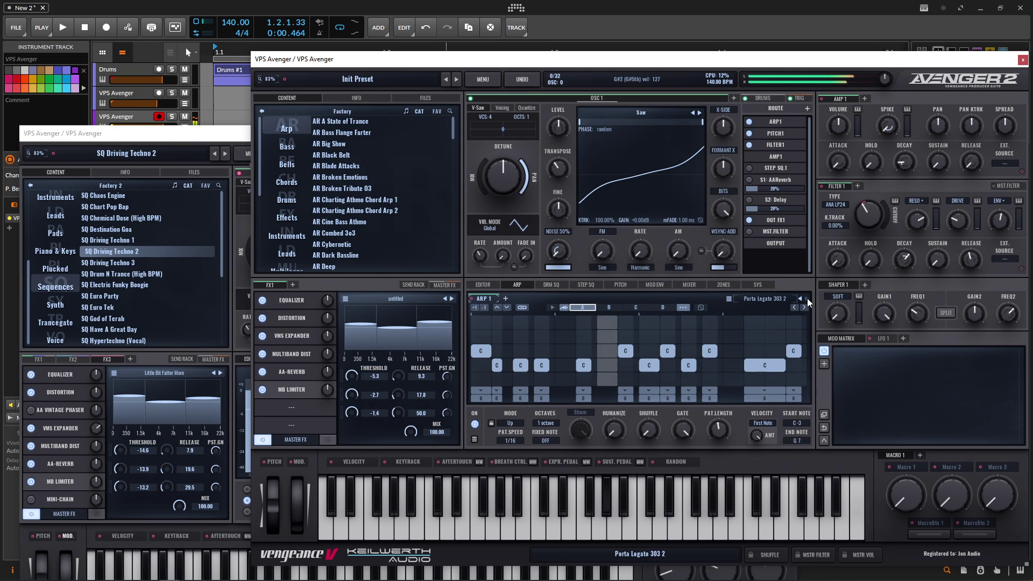
key("space")
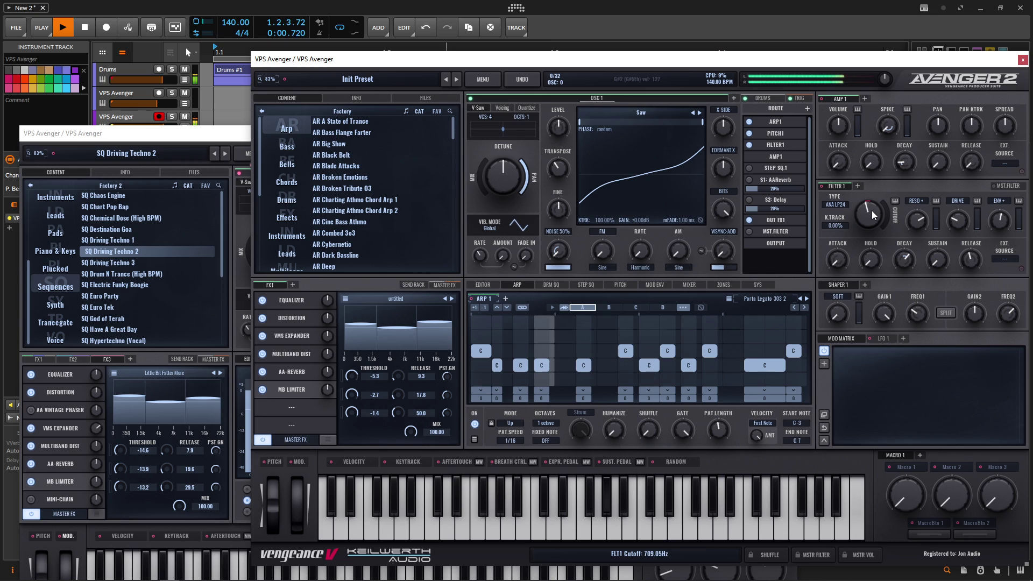
- Lower Filter 1 cutoff, adjust arp speed, and audition patterns before settling on Porta Legato 303 5
left_click_drag(874, 208, 867, 224)
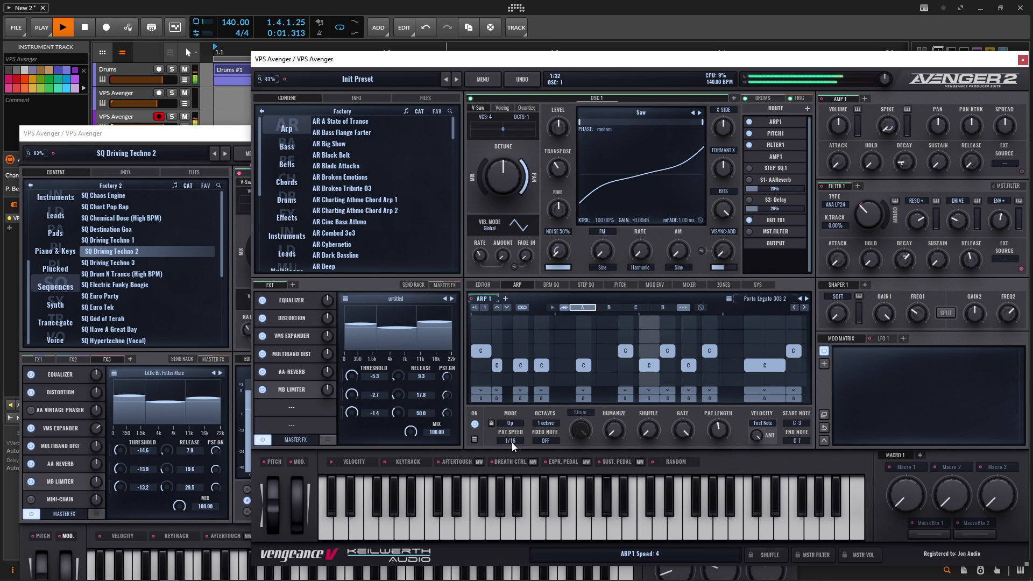
left_click_drag(512, 442, 512, 440)
left_click(806, 299)
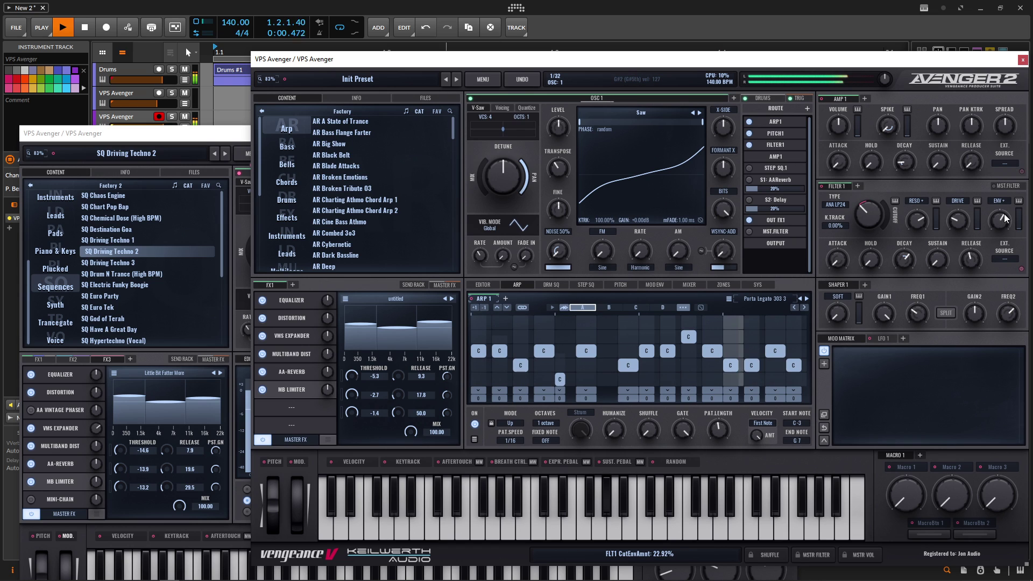
left_click(807, 299)
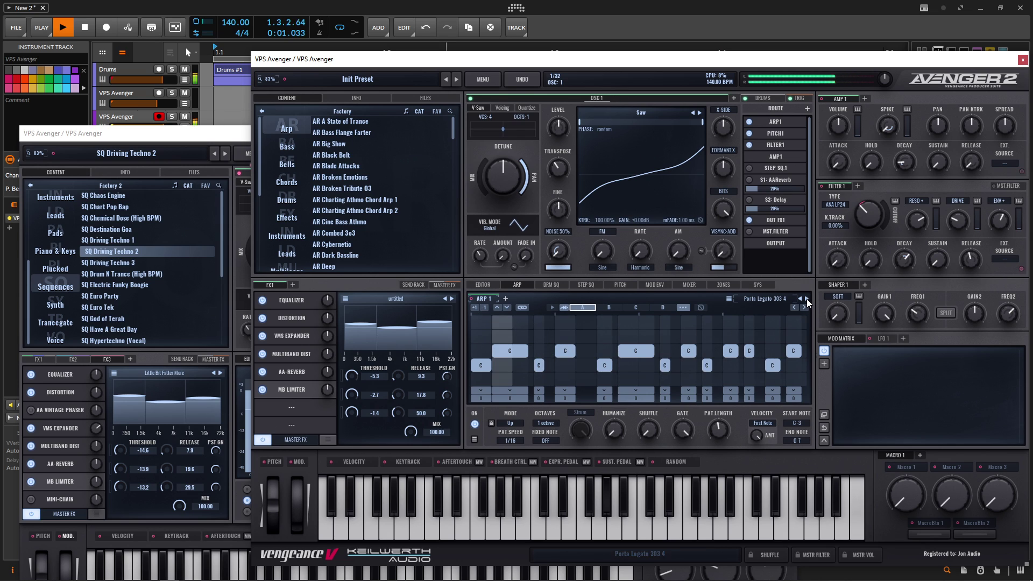
left_click(806, 299)
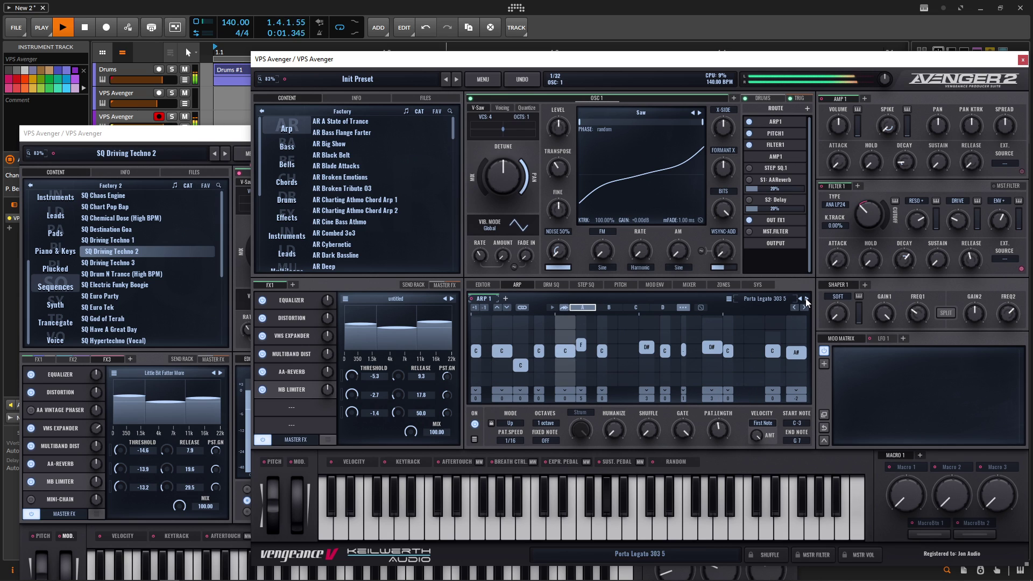
left_click(805, 299)
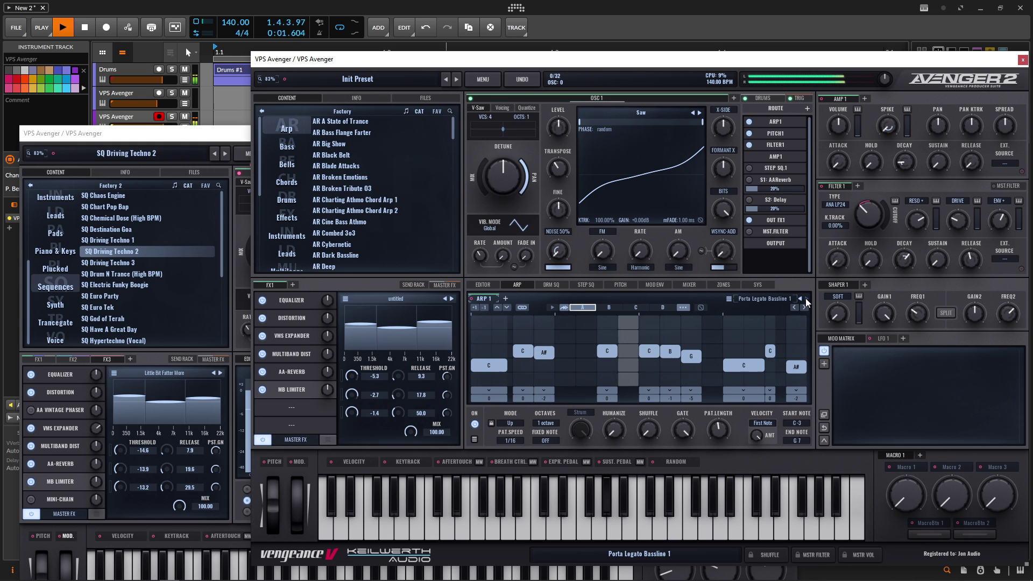
left_click(800, 299)
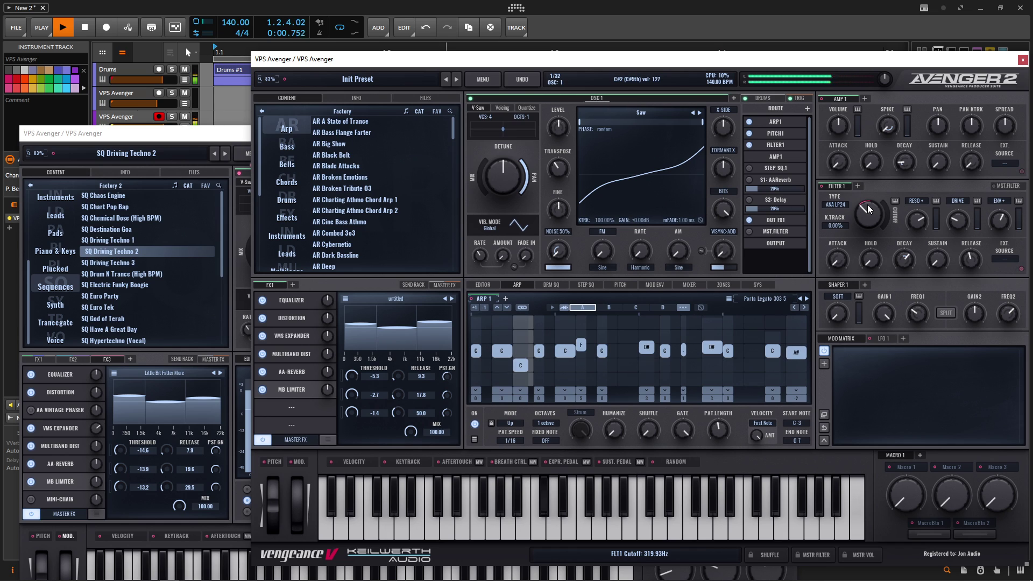
- Boost the FX1 expander gain to 150.60%, drop Filter 1 cutoff to about 213 Hz, then bring SQ Driving Techno 2 forward
mouse_move(859, 225)
left_mouse_down()
mouse_move(863, 205)
mouse_move(862, 214)
left_mouse_up()
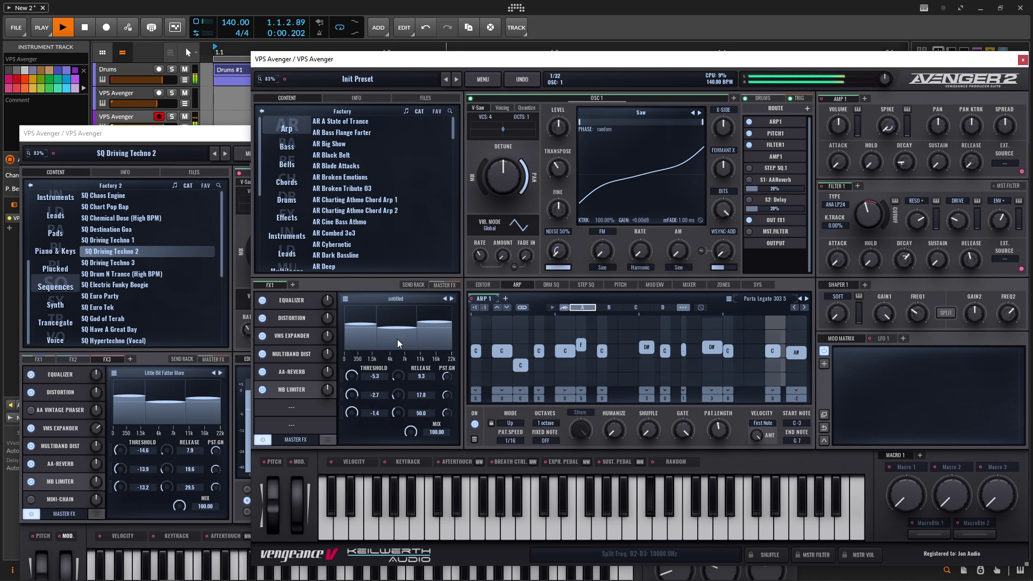
left_click_drag(331, 338, 332, 319)
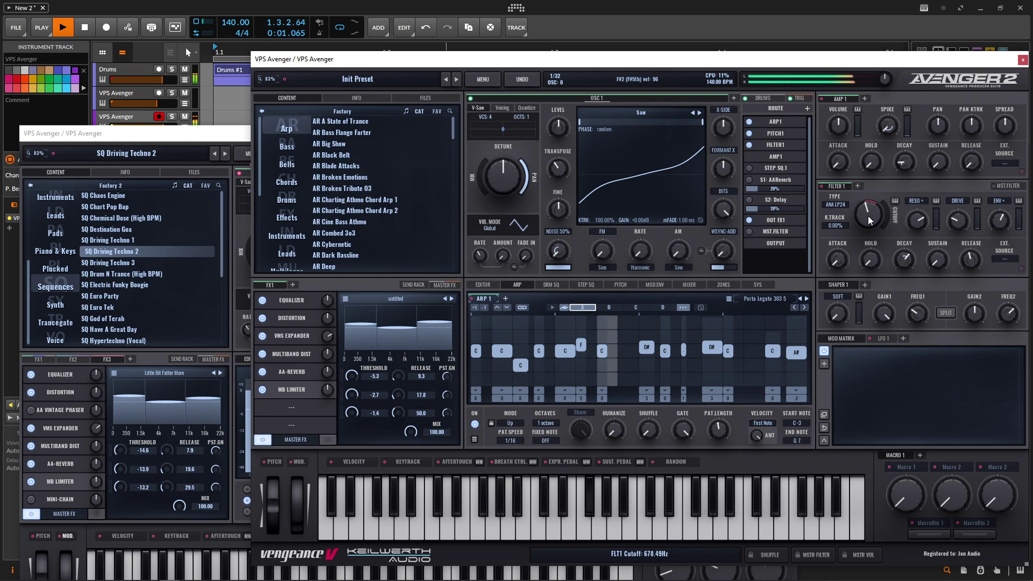
left_click_drag(866, 228, 866, 230)
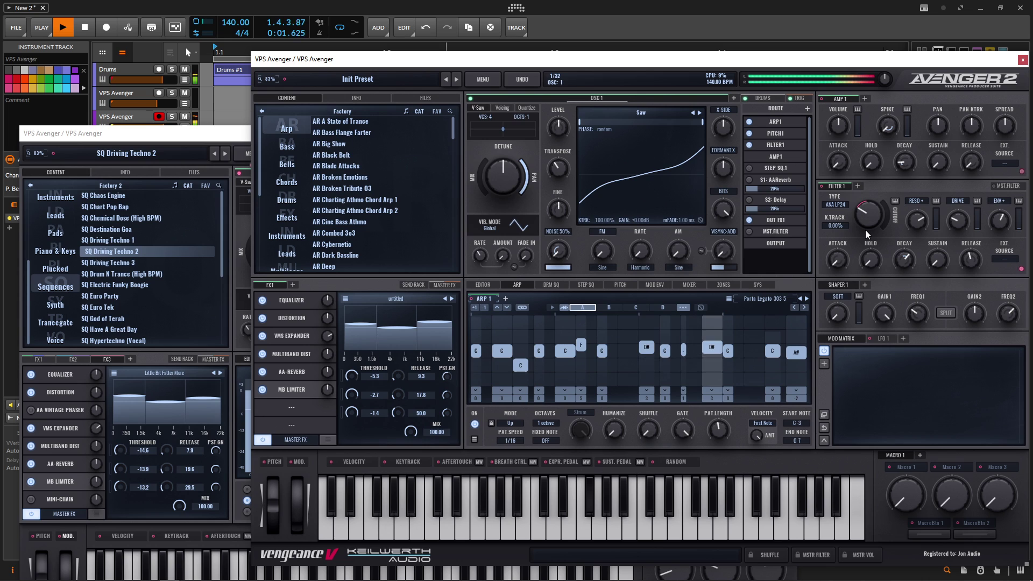
key("space")
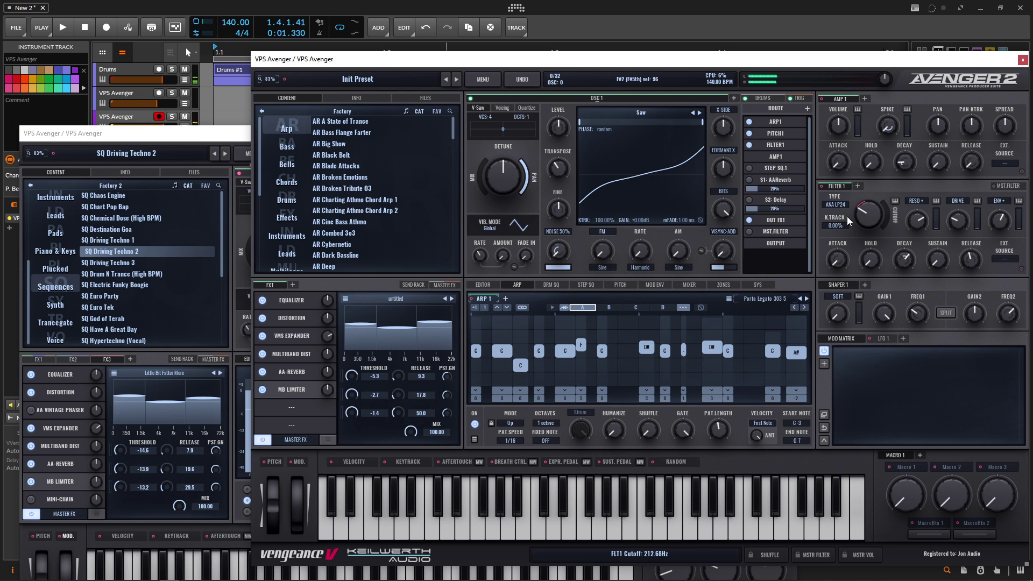
left_click_drag(228, 138, 237, 74)
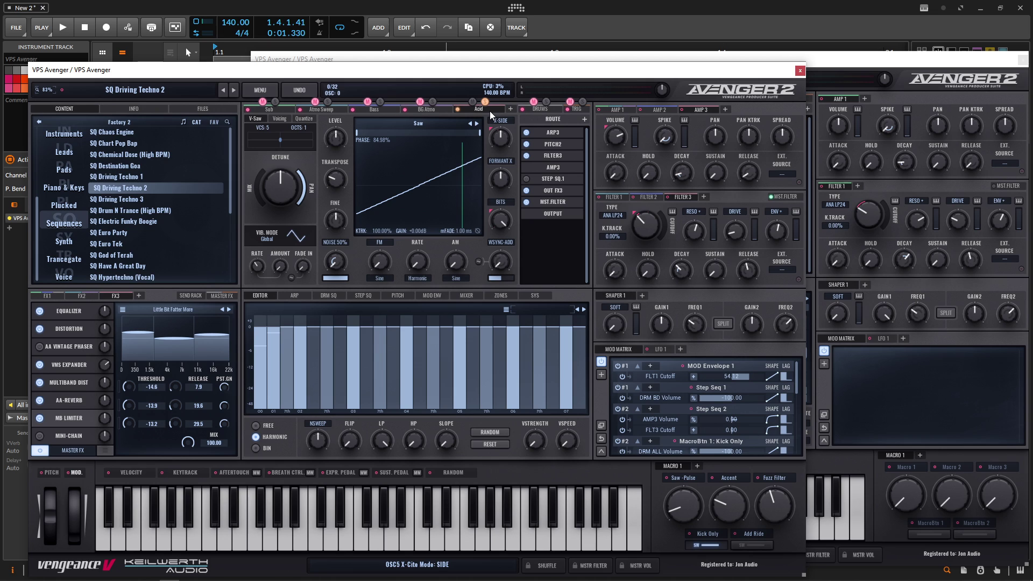
left_click(847, 64)
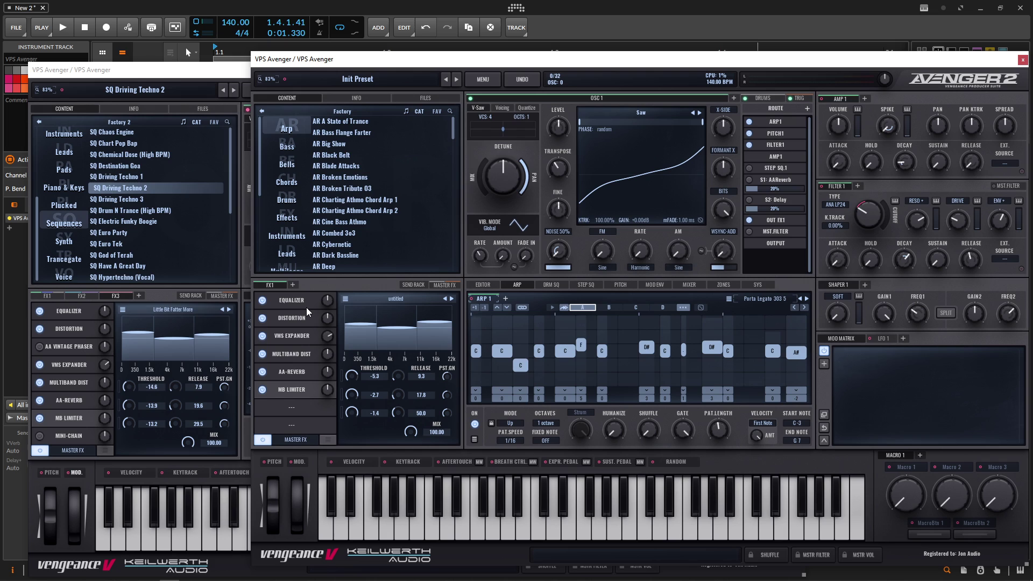
left_click_drag(470, 64, 469, 69)
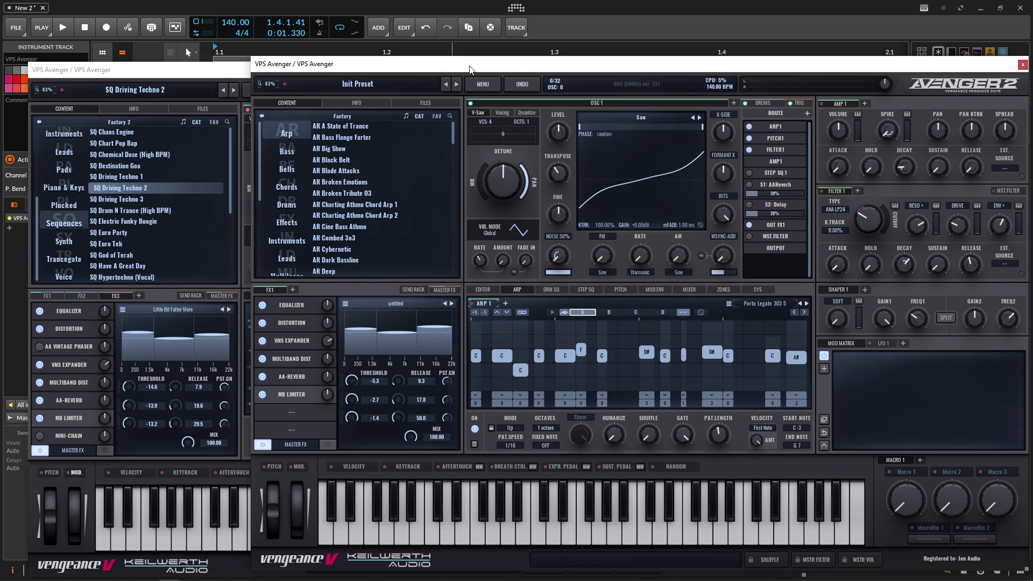
key("space")
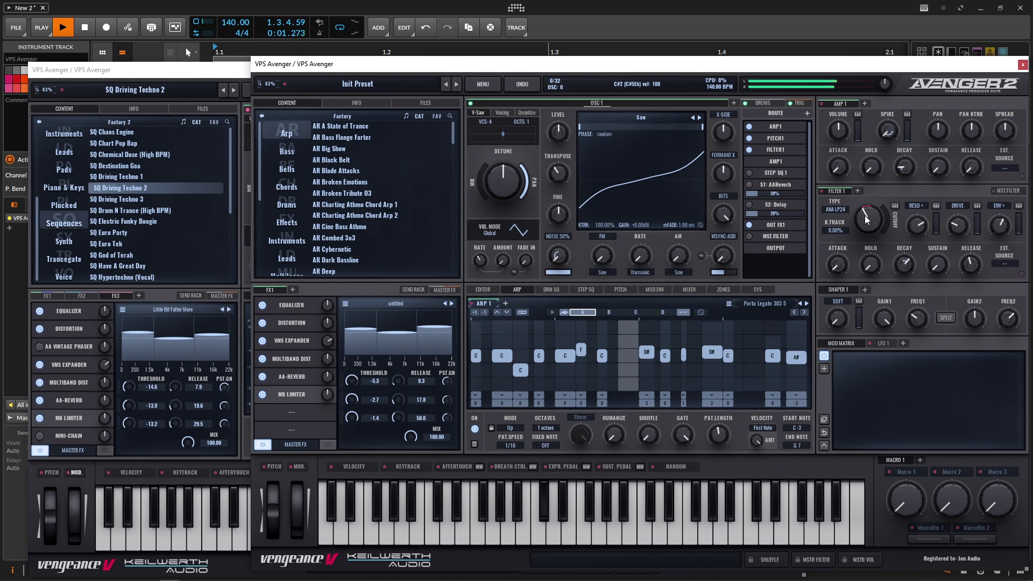
key("space")
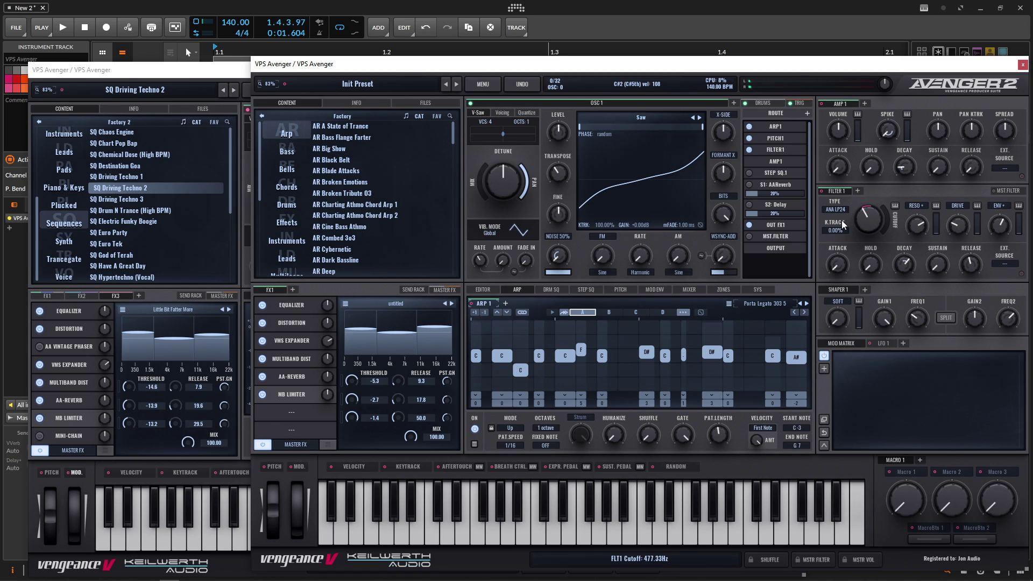